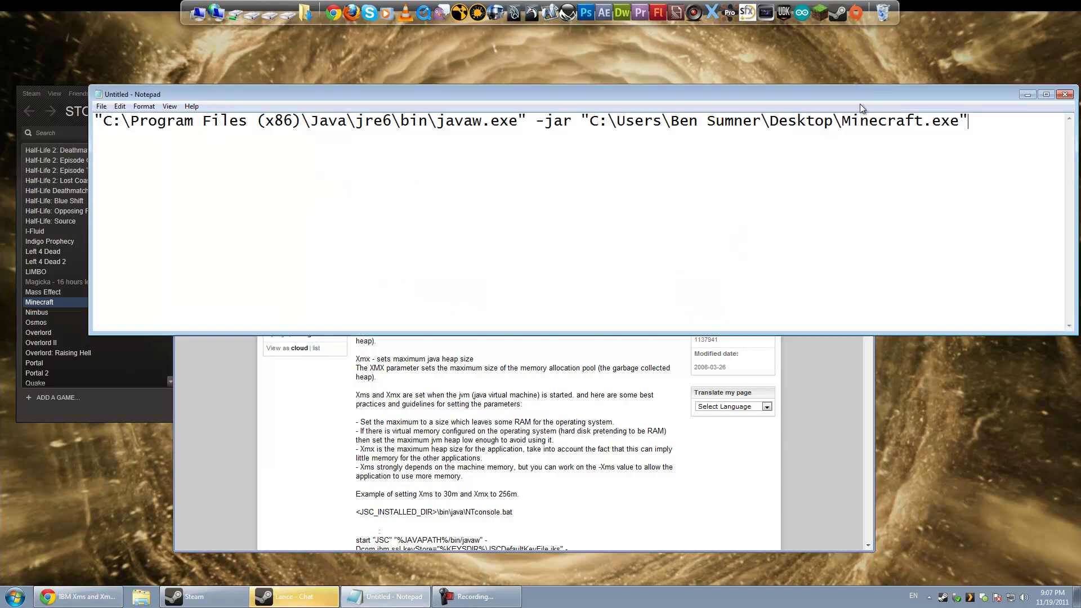
# Close the Java heap article in Chrome and show Steam's library with the Minecraft shortcut.
pyautogui.click(840, 369)
pyautogui.click(865, 86)
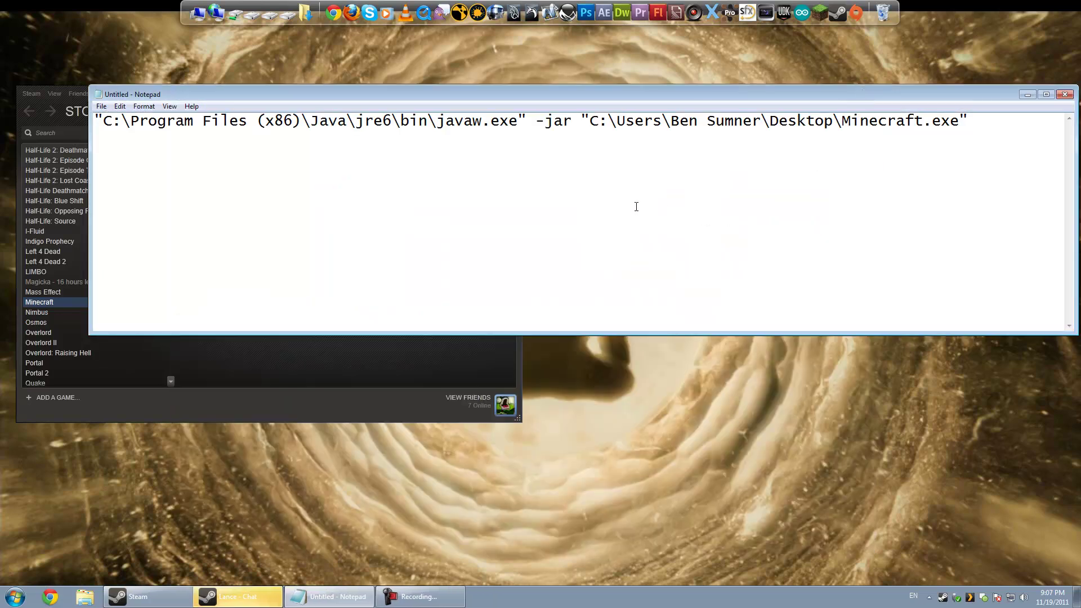
pyautogui.click(64, 103)
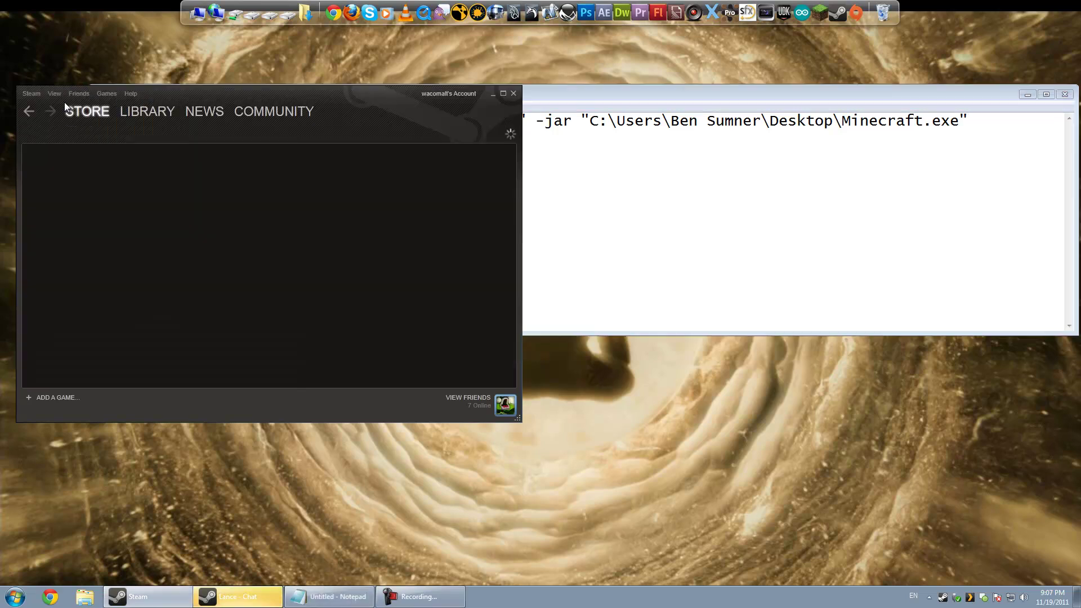
pyautogui.click(140, 111)
pyautogui.moveTo(173, 96); pyautogui.dragTo(276, 150)
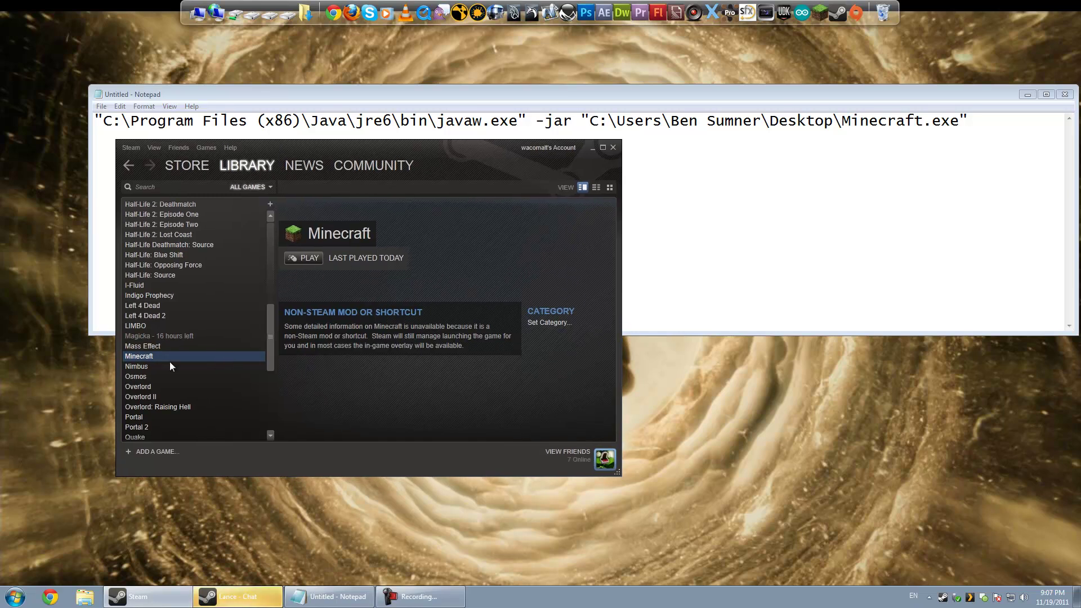
# Launch Minecraft from the library, log in, test the Shift+Tab overlay, and rearrange the windows.
pyautogui.doubleClick(143, 356)
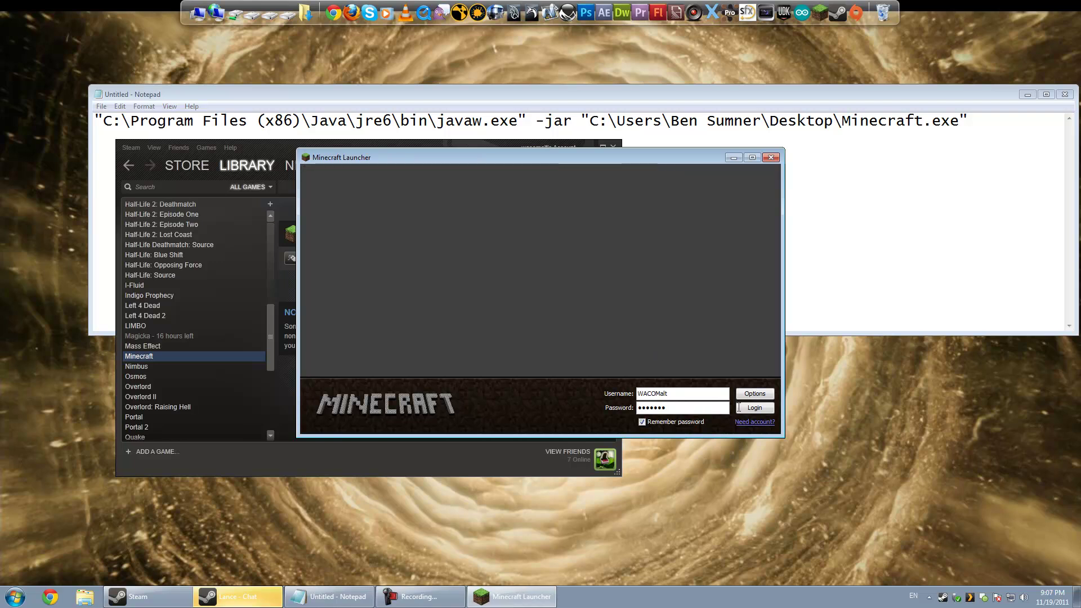
pyautogui.click(745, 406)
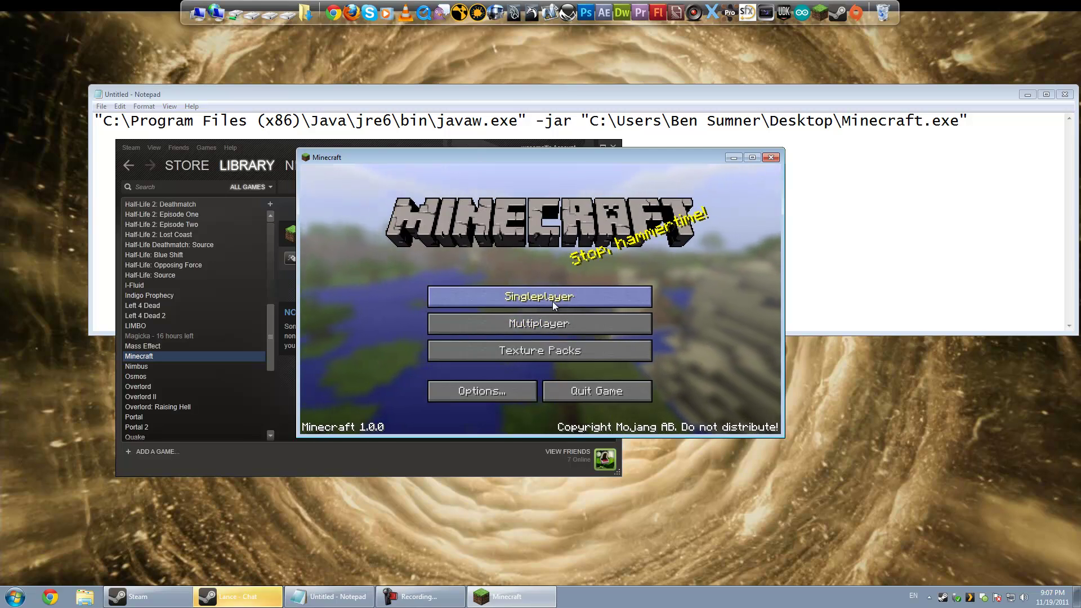
pyautogui.hotkey('shift', 'Tab')
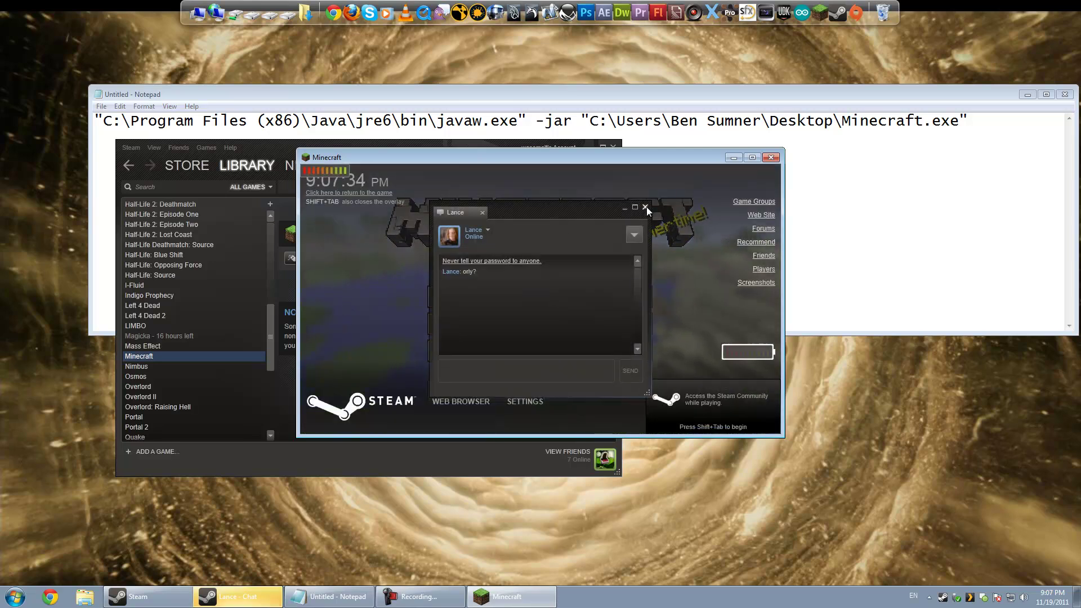
pyautogui.click(645, 206)
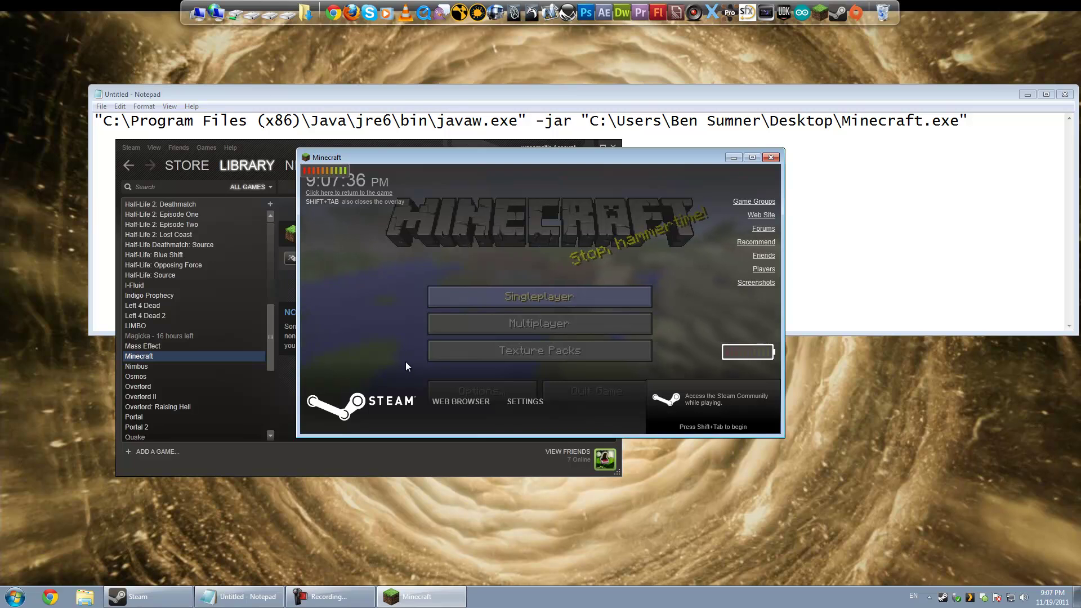
pyautogui.click(349, 192)
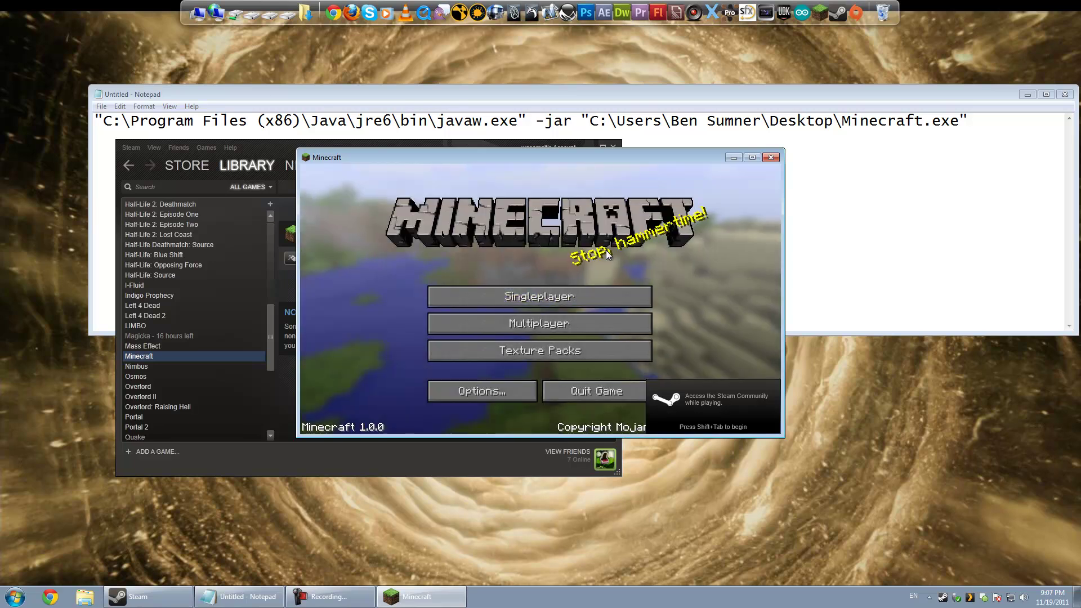
pyautogui.moveTo(685, 162); pyautogui.dragTo(964, 291)
pyautogui.moveTo(464, 150); pyautogui.dragTo(364, 243)
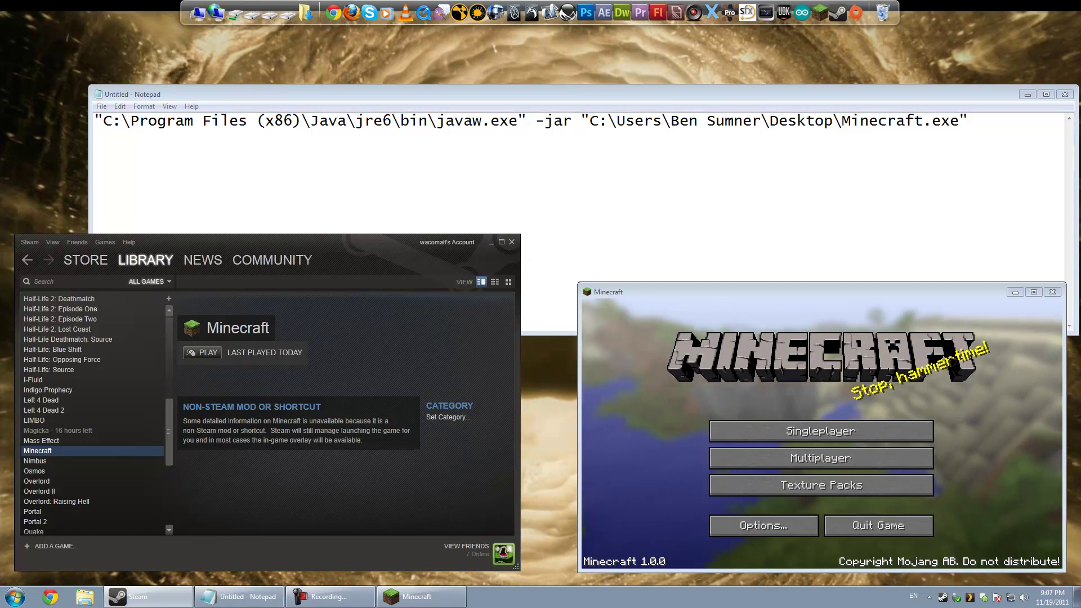
# Quit the running Minecraft and delete its old shortcut from the Steam library.
pyautogui.click(1052, 294)
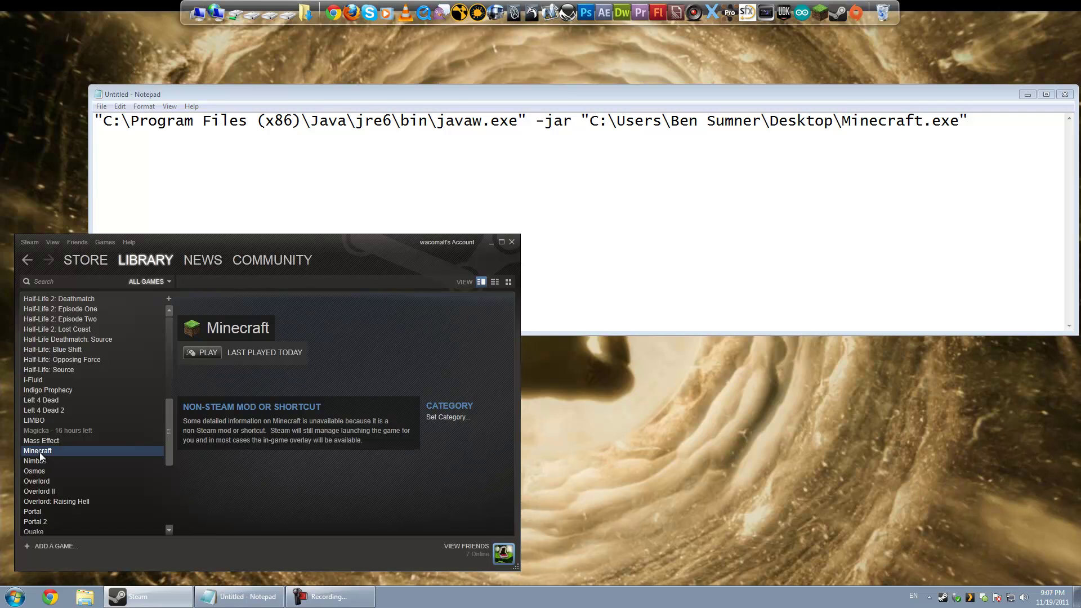
pyautogui.rightClick(40, 452)
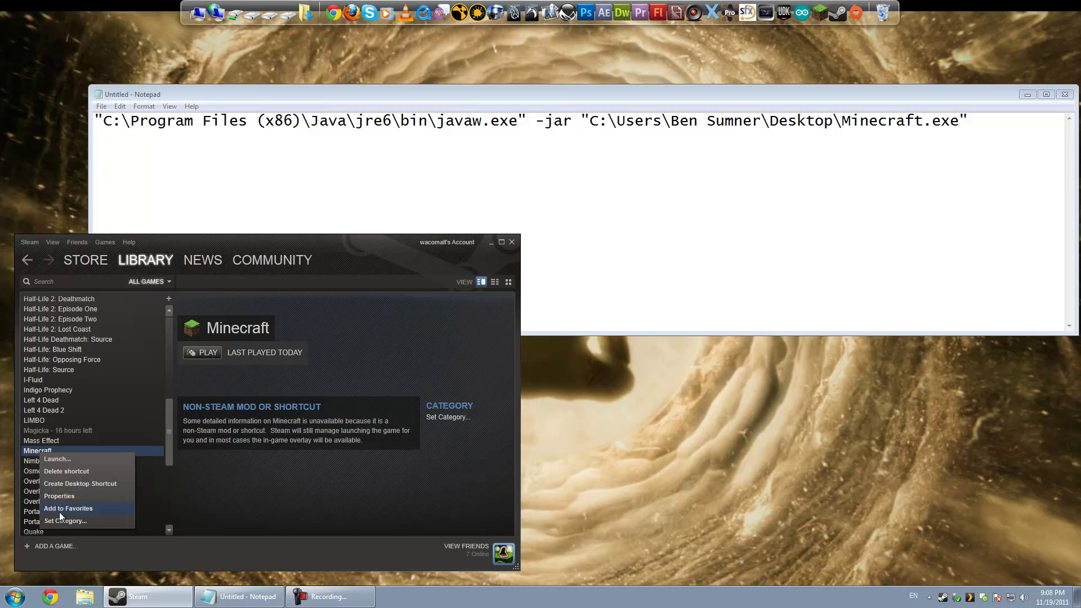
pyautogui.click(69, 474)
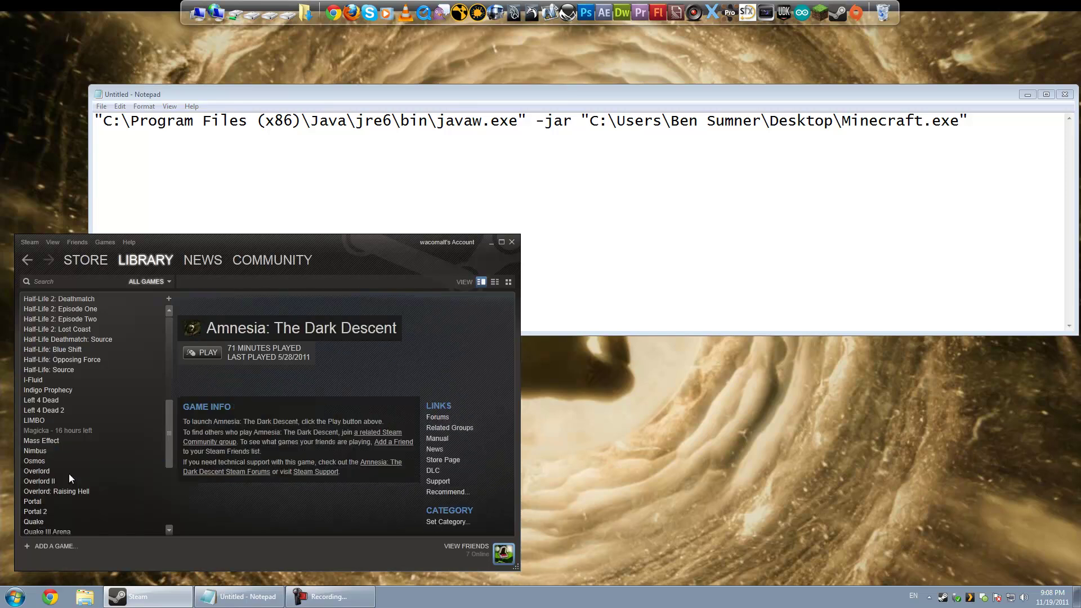
pyautogui.moveTo(235, 244); pyautogui.dragTo(568, 175)
pyautogui.moveTo(504, 347); pyautogui.dragTo(493, 190)
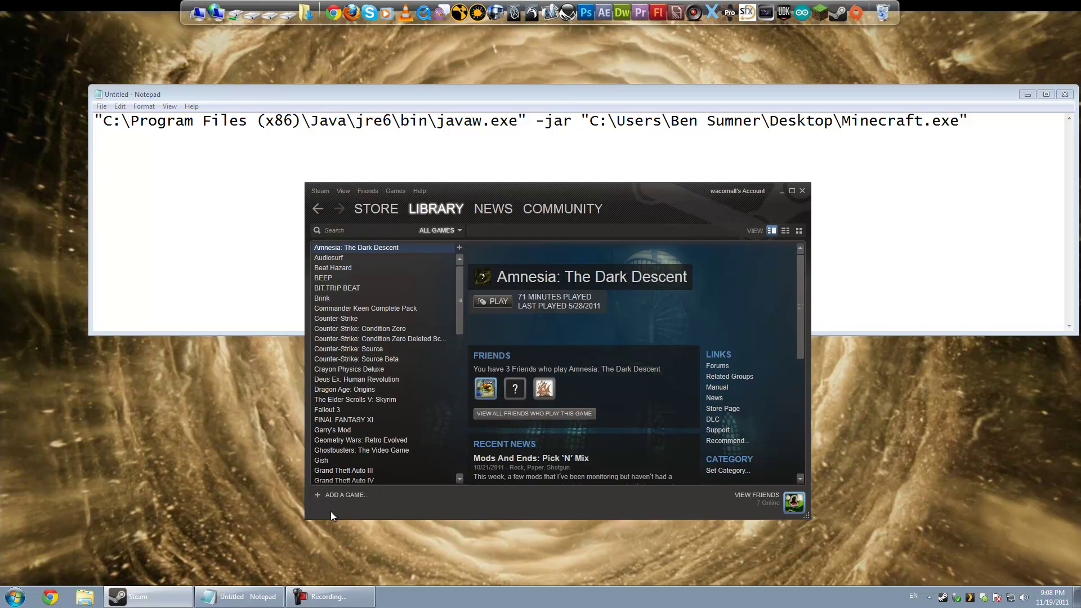
# Start adding a non-Steam game and open its file browser.
pyautogui.click(340, 496)
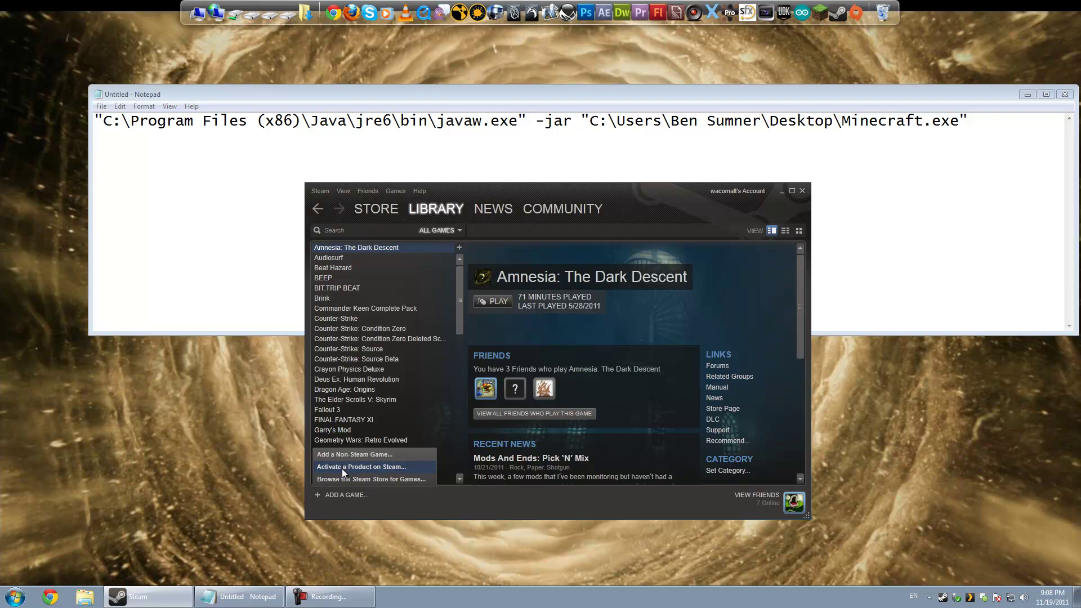
pyautogui.click(352, 457)
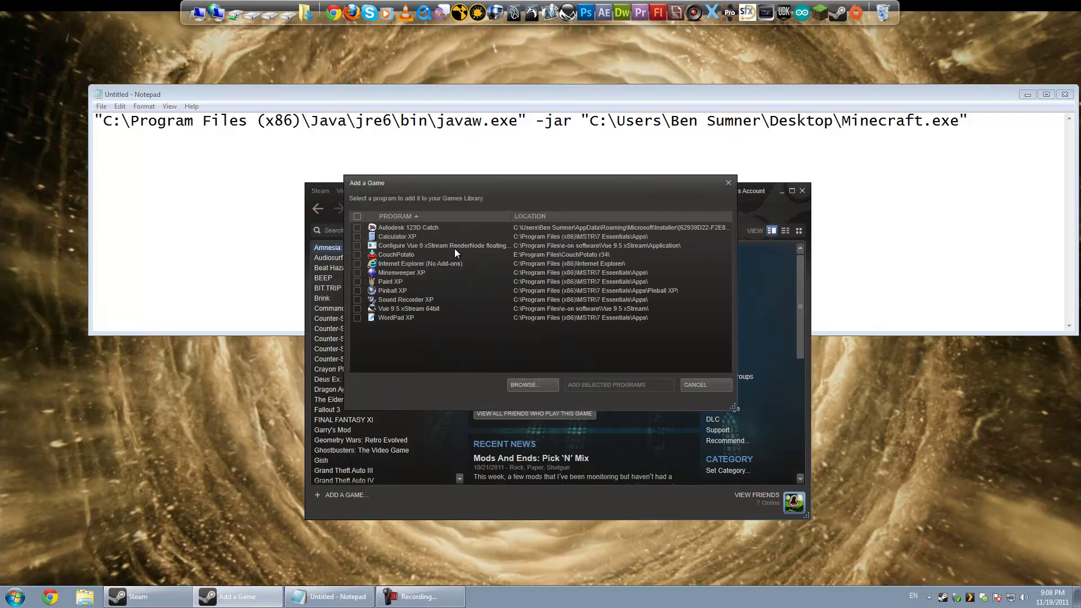
pyautogui.moveTo(728, 249)
pyautogui.mouseDown()
pyautogui.moveTo(732, 347)
pyautogui.moveTo(726, 238)
pyautogui.mouseUp()
pyautogui.click(544, 385)
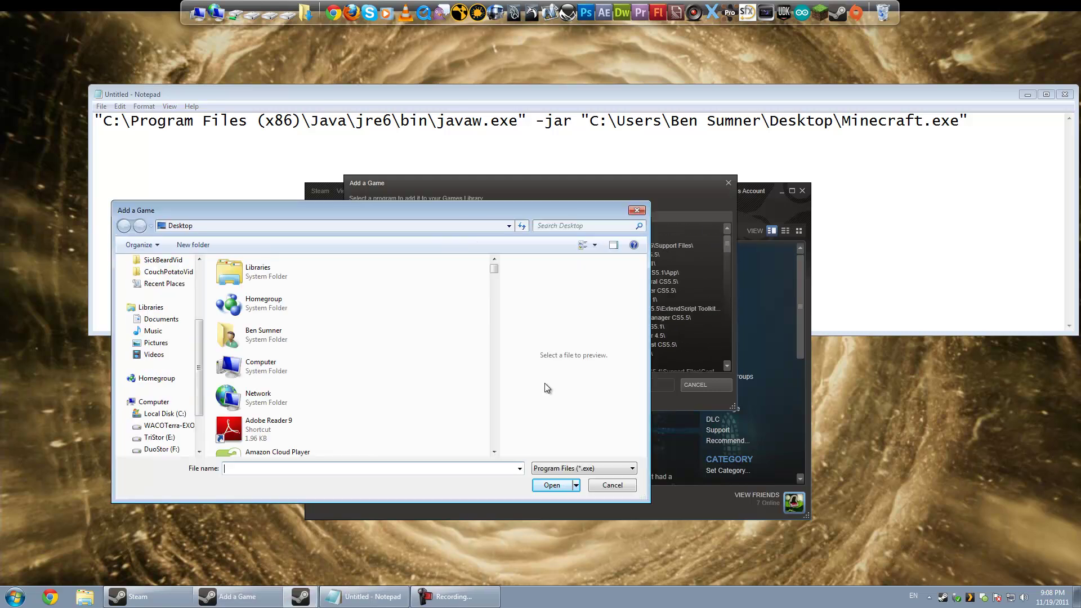
# Navigate the browse dialog to the Desktop and type 'min' to pick Minecraft.exe.
pyautogui.moveTo(345, 210); pyautogui.dragTo(497, 210)
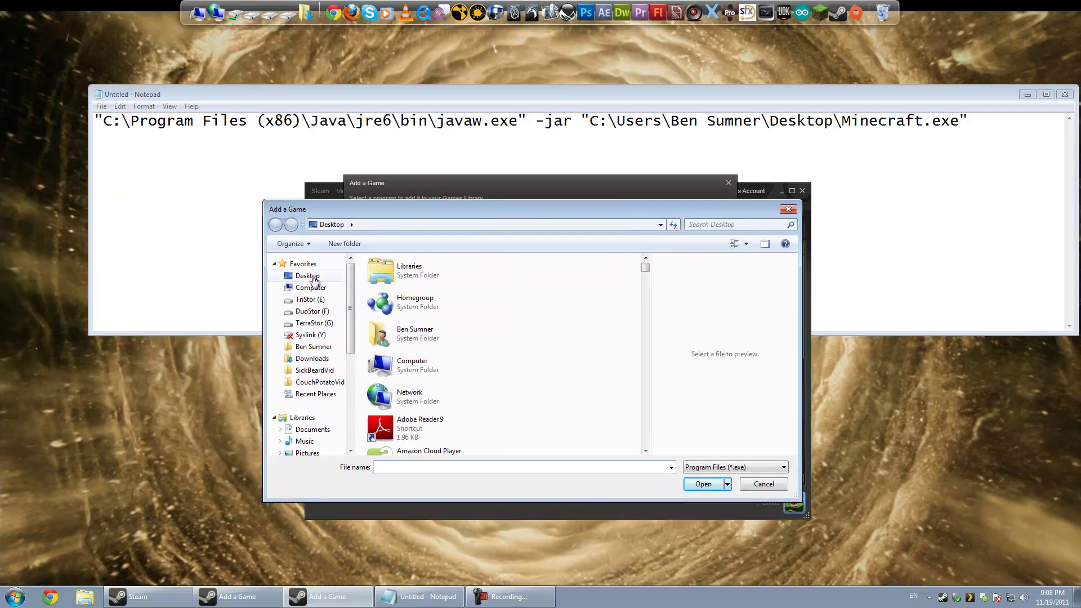
pyautogui.moveTo(402, 216); pyautogui.dragTo(530, 253)
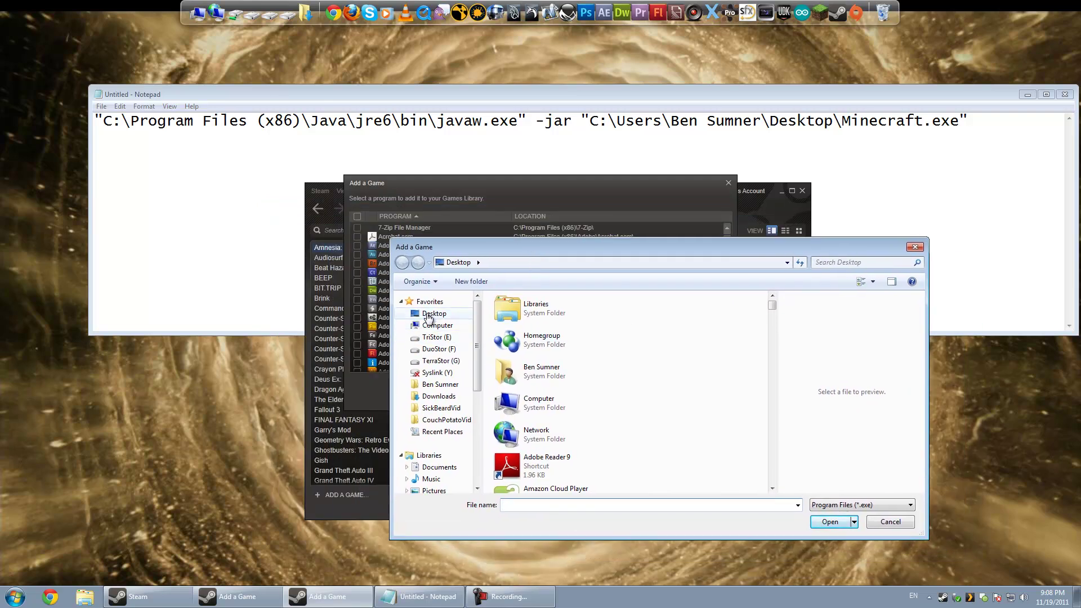
pyautogui.click(432, 327)
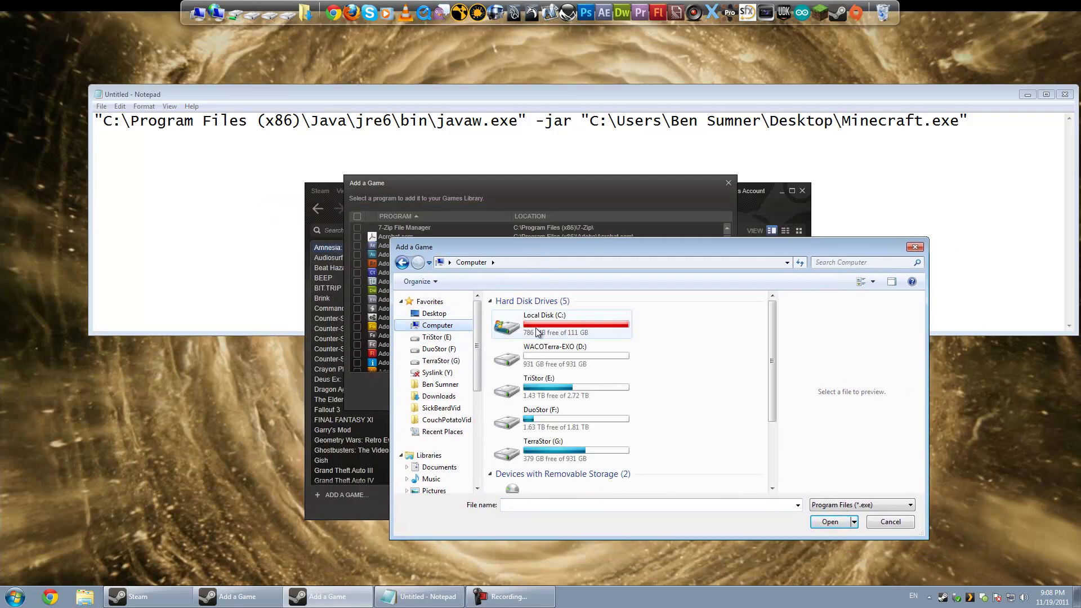
pyautogui.moveTo(472, 251)
pyautogui.mouseDown()
pyautogui.moveTo(535, 581)
pyautogui.moveTo(391, 220)
pyautogui.moveTo(449, 232)
pyautogui.moveTo(461, 247)
pyautogui.mouseUp()
pyautogui.click(423, 310)
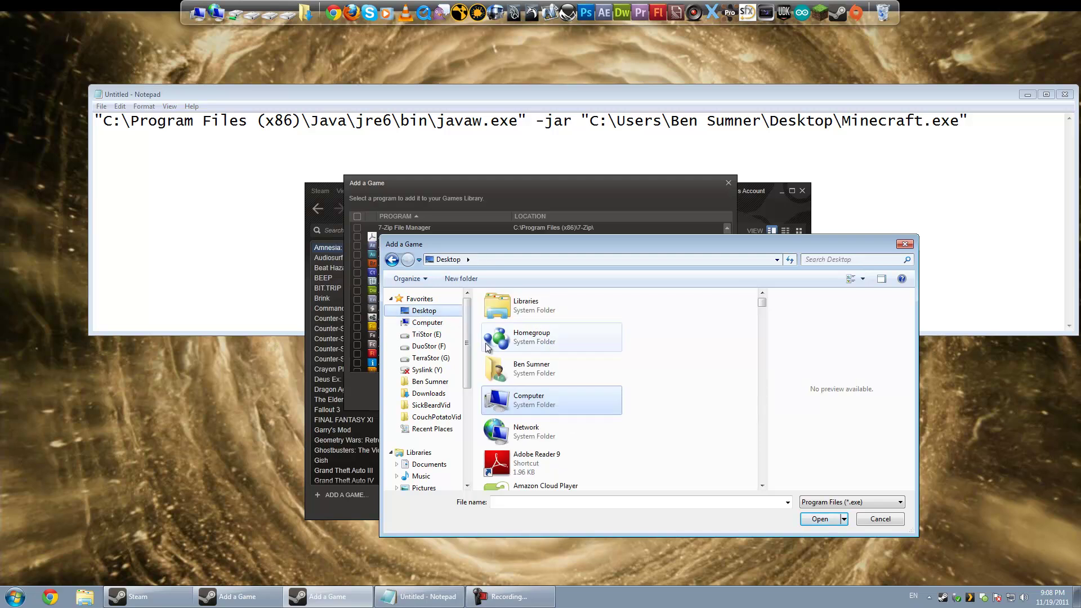
pyautogui.scroll(-8, 513, 399)
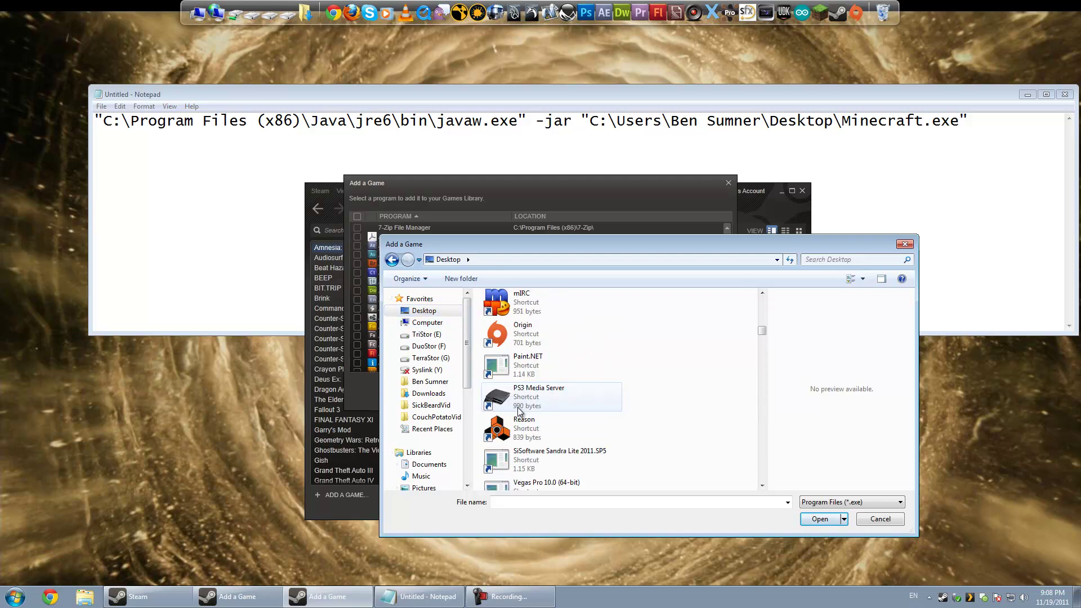
pyautogui.scroll(-6, 519, 412)
pyautogui.click(533, 468)
pyautogui.write('min')
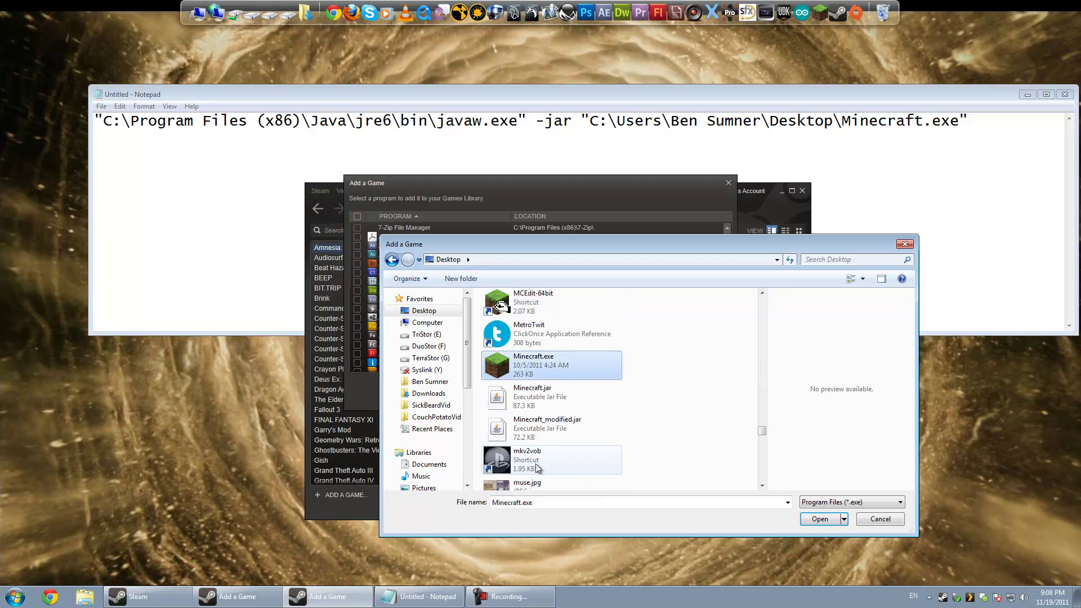
# Add the ticked Minecraft.exe to the library and show its new entry.
pyautogui.click(816, 518)
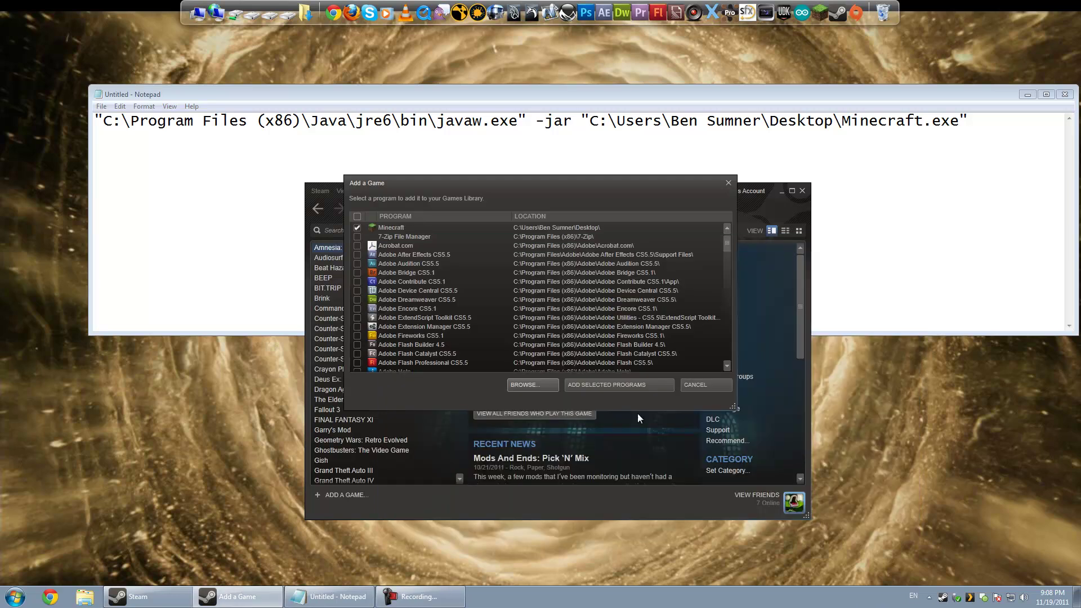
pyautogui.click(632, 385)
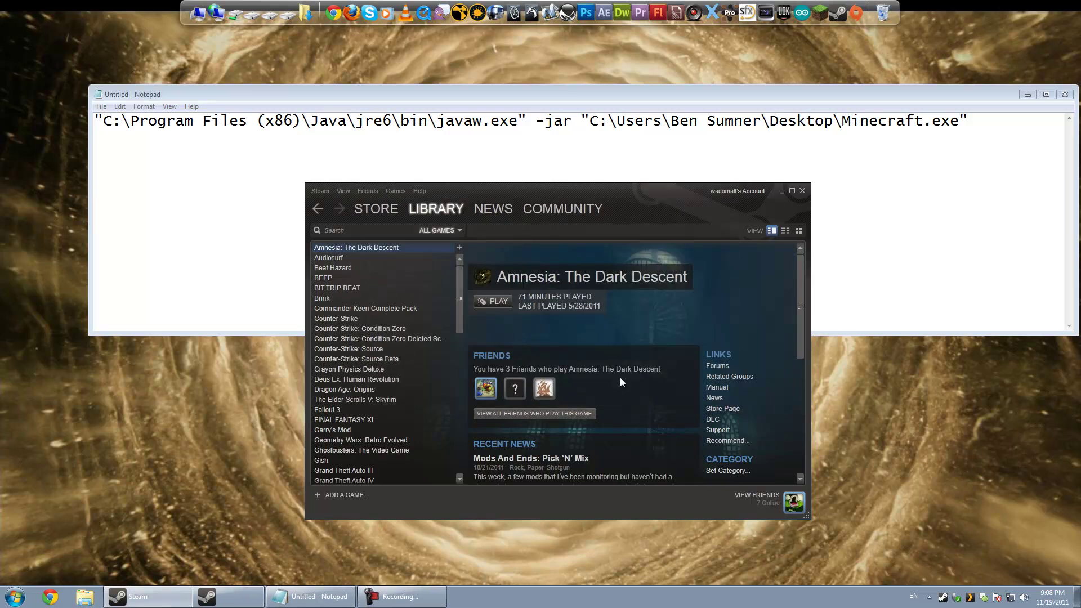
pyautogui.scroll(-4, 406, 388)
pyautogui.scroll(-5, 405, 384)
pyautogui.click(329, 399)
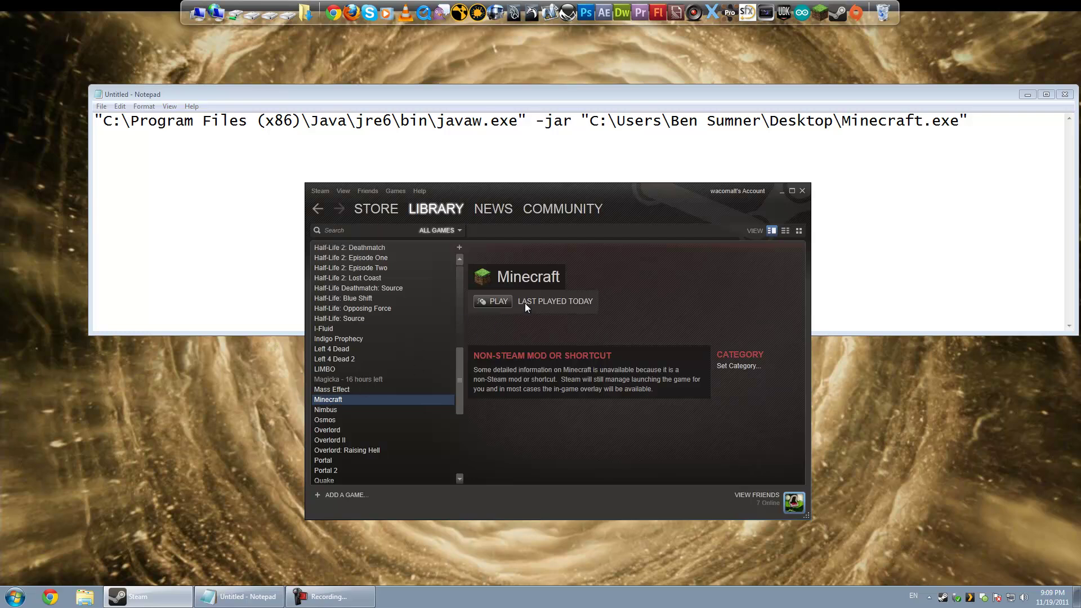
# Open the Minecraft shortcut's Properties and inspect the Target path.
pyautogui.rightClick(324, 400)
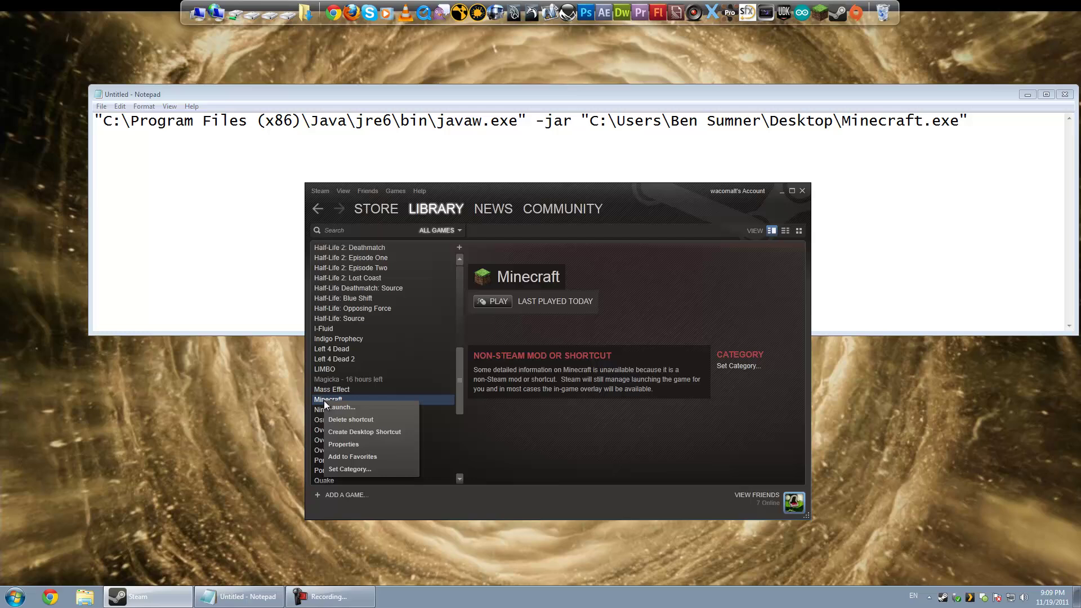
pyautogui.click(349, 446)
pyautogui.press('Tab')
pyautogui.moveTo(491, 185); pyautogui.dragTo(407, 205)
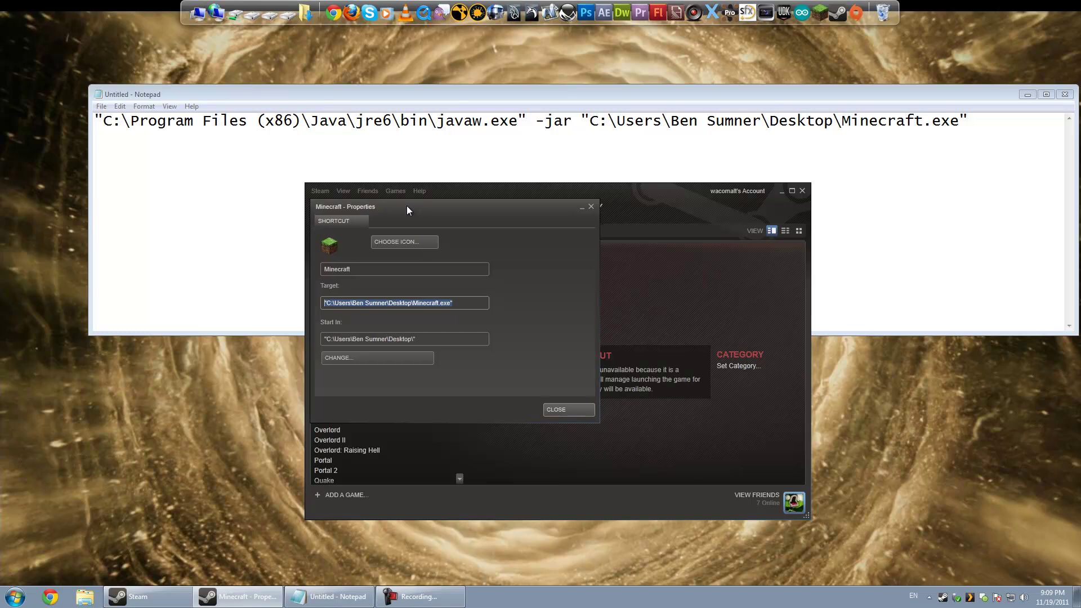
pyautogui.moveTo(476, 307); pyautogui.dragTo(323, 303)
pyautogui.click(468, 304)
pyautogui.click(330, 303)
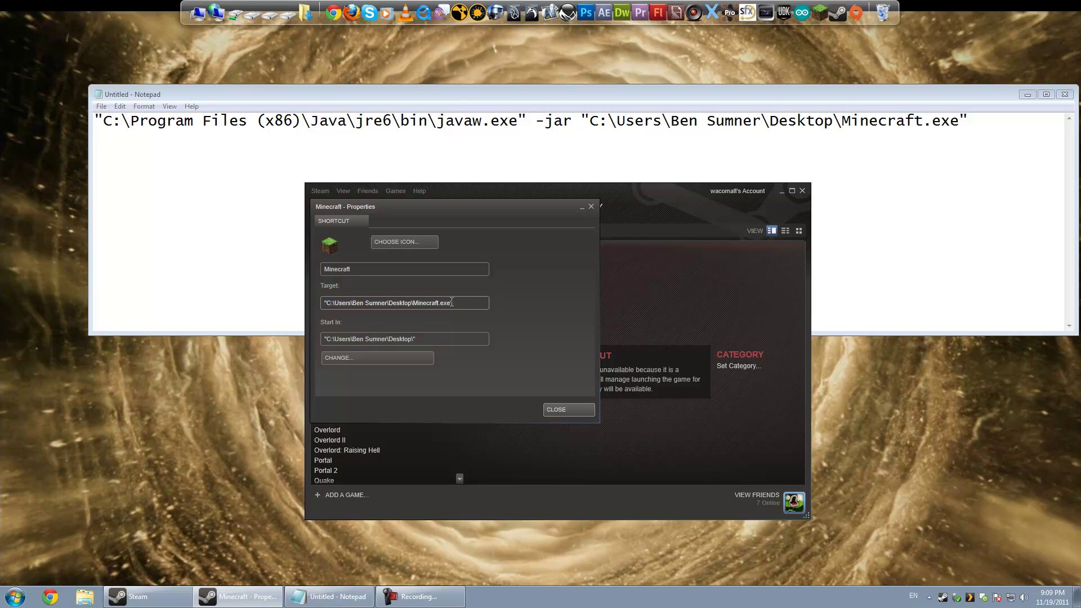
pyautogui.moveTo(454, 84); pyautogui.dragTo(450, 77)
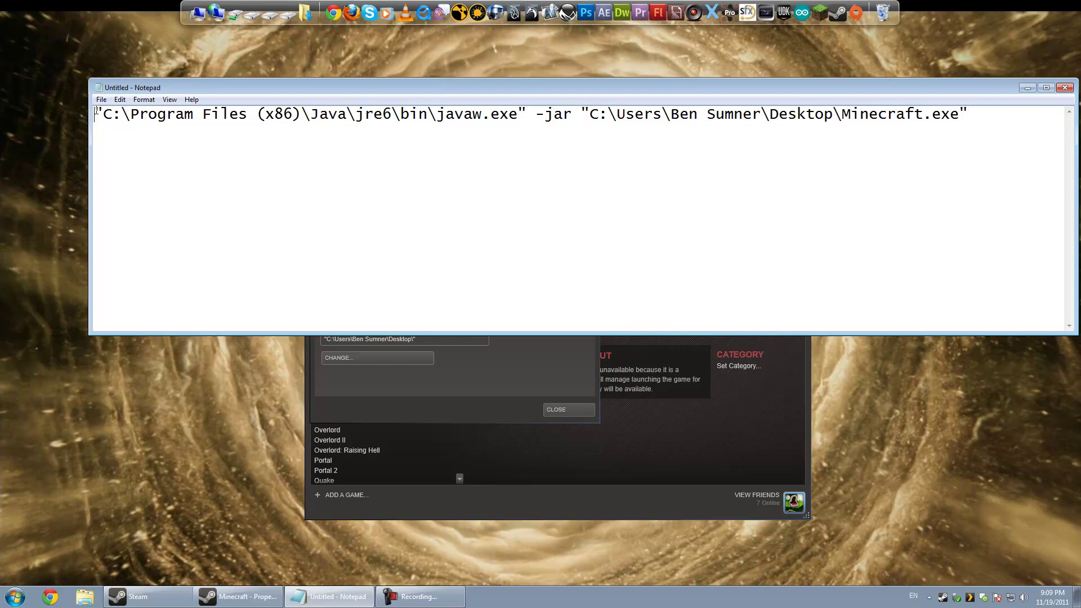
pyautogui.moveTo(106, 110); pyautogui.dragTo(968, 93)
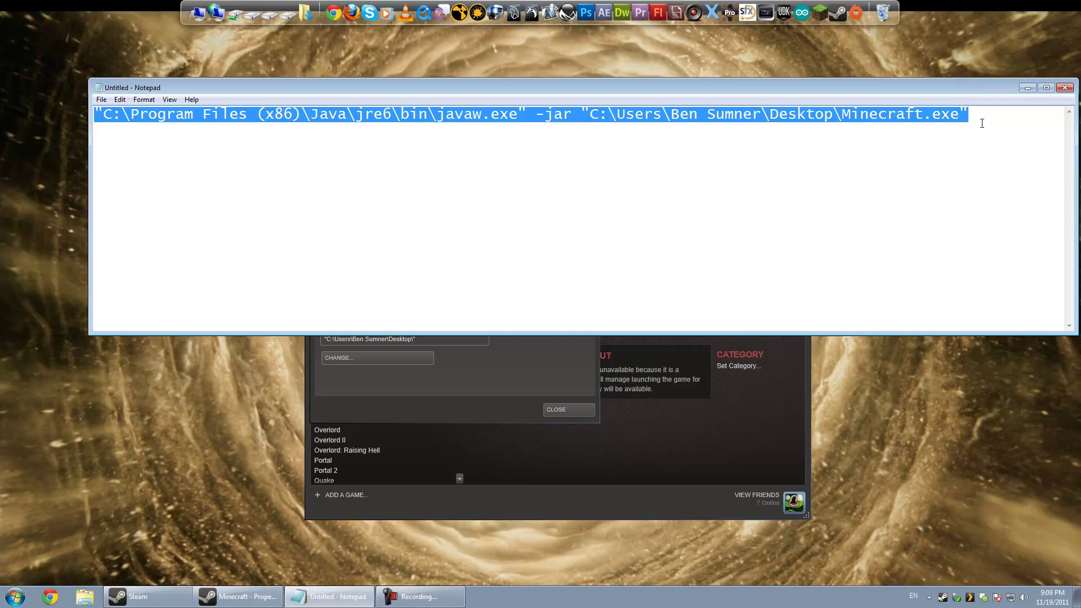
pyautogui.click(493, 370)
pyautogui.moveTo(495, 204); pyautogui.dragTo(376, 213)
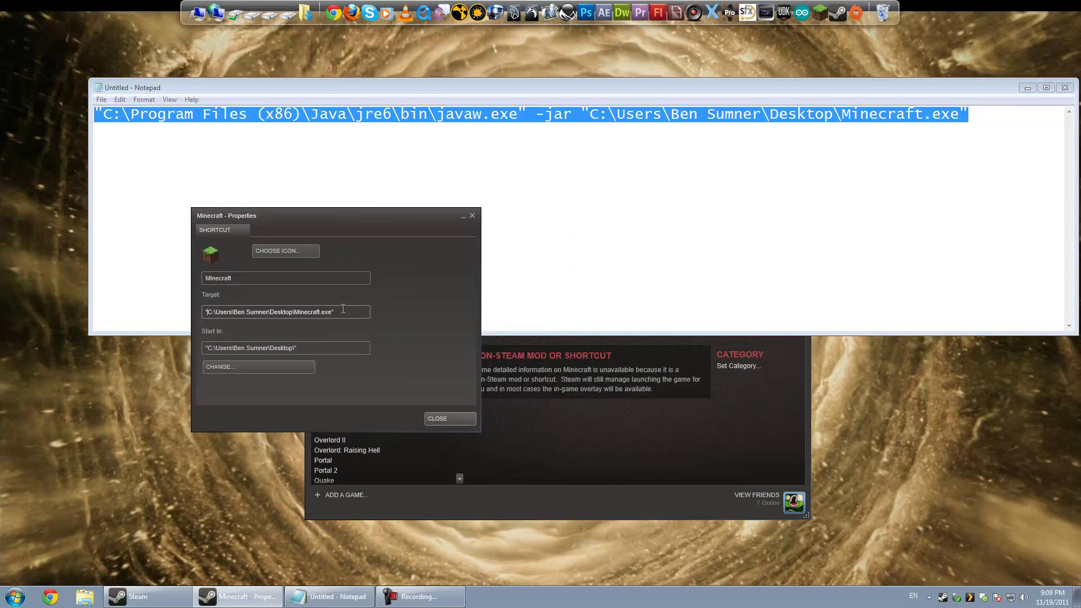
pyautogui.moveTo(346, 311); pyautogui.dragTo(220, 304)
pyautogui.click(355, 311)
pyautogui.moveTo(366, 218); pyautogui.dragTo(365, 207)
pyautogui.click(990, 117)
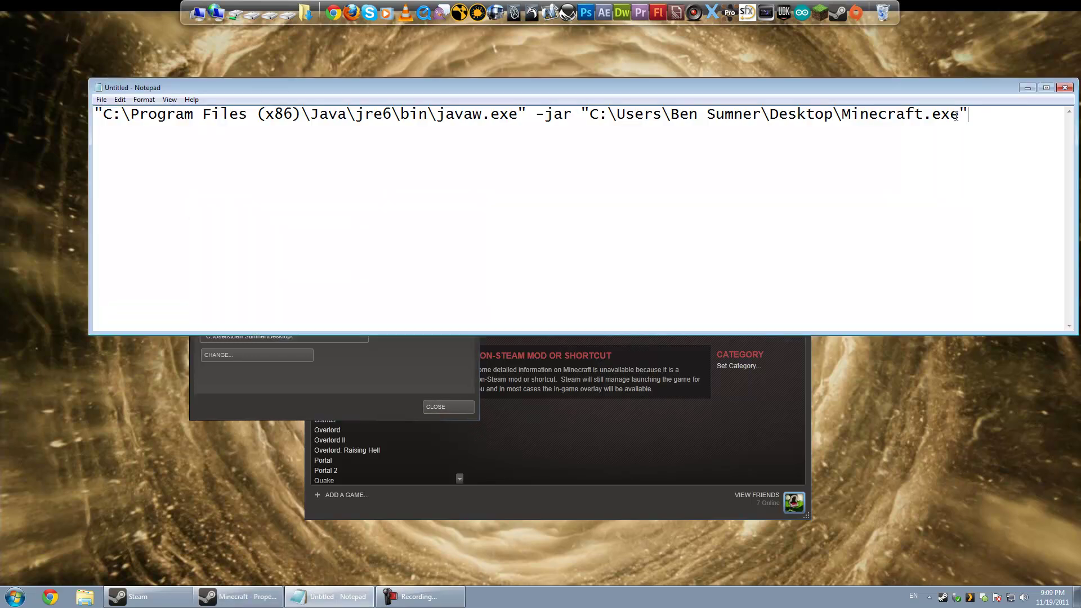
# Browse for a new shortcut program, going up to the root of drive C:.
pyautogui.click(357, 365)
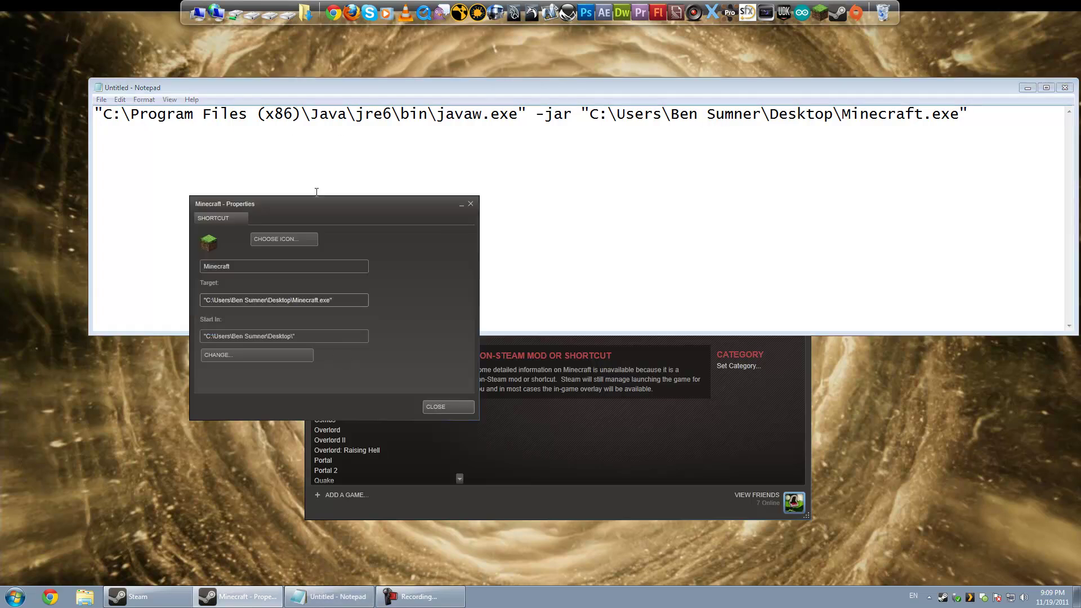
pyautogui.moveTo(308, 199); pyautogui.dragTo(256, 253)
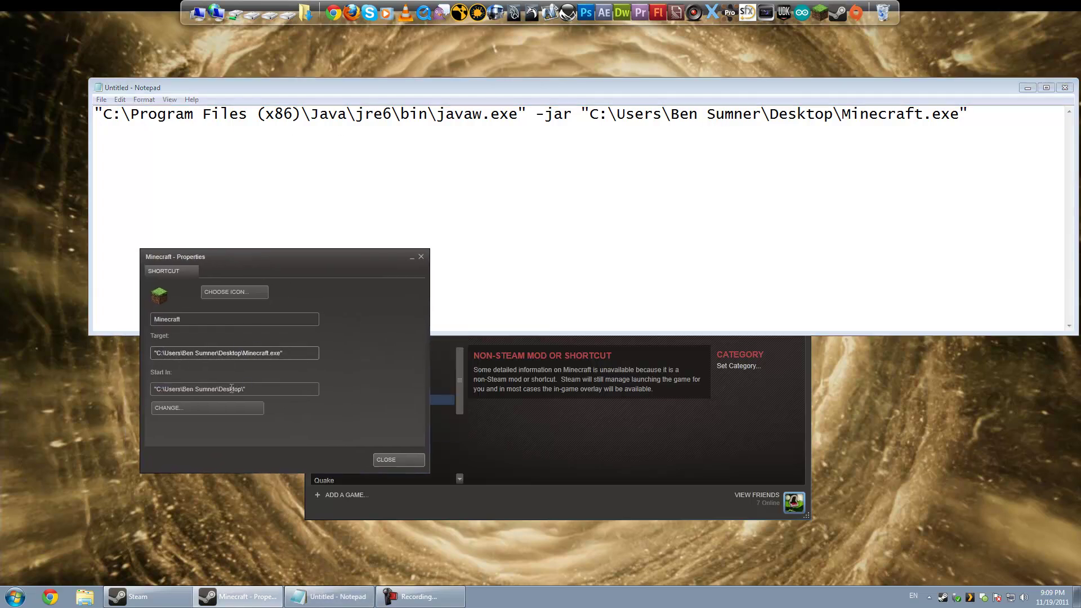
pyautogui.click(212, 406)
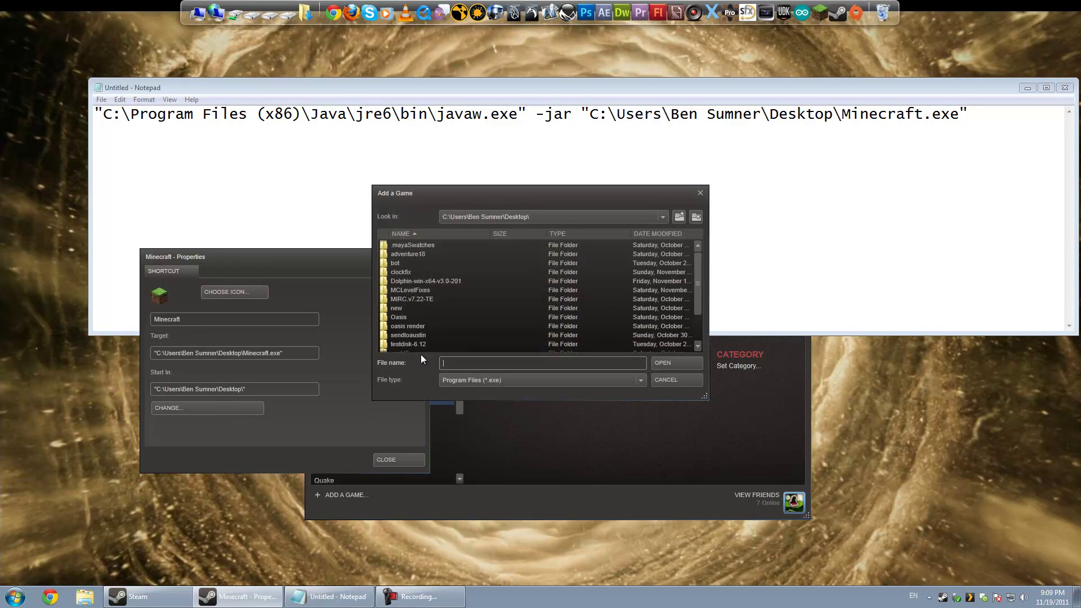
pyautogui.click(681, 217)
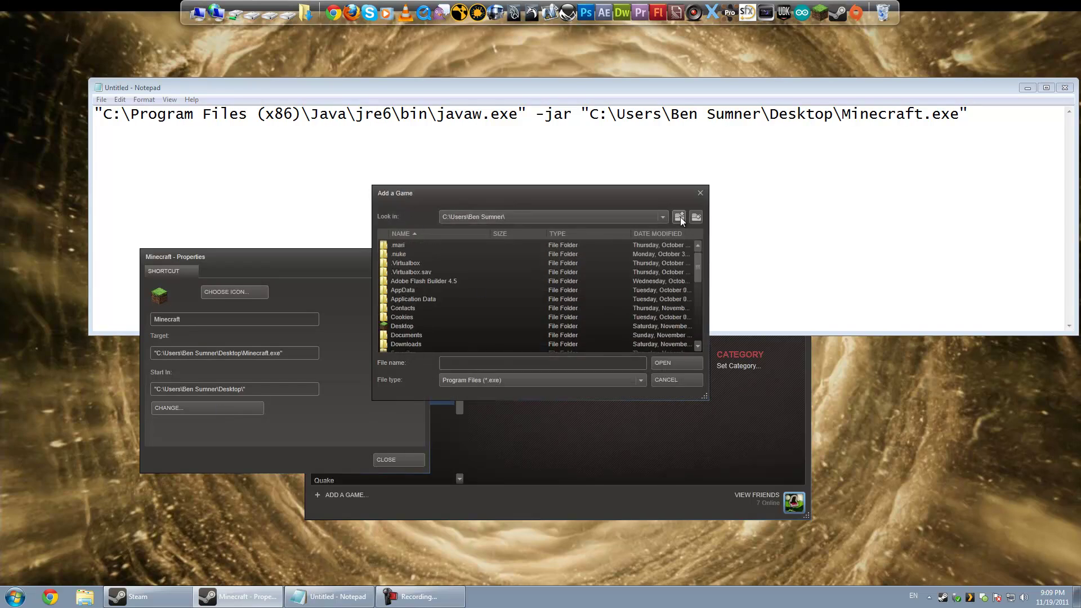
pyautogui.click(680, 217)
pyautogui.click(680, 217)
# Open Program Files (x86)\Java\jre6\bin and select javaw.exe.
pyautogui.click(422, 326)
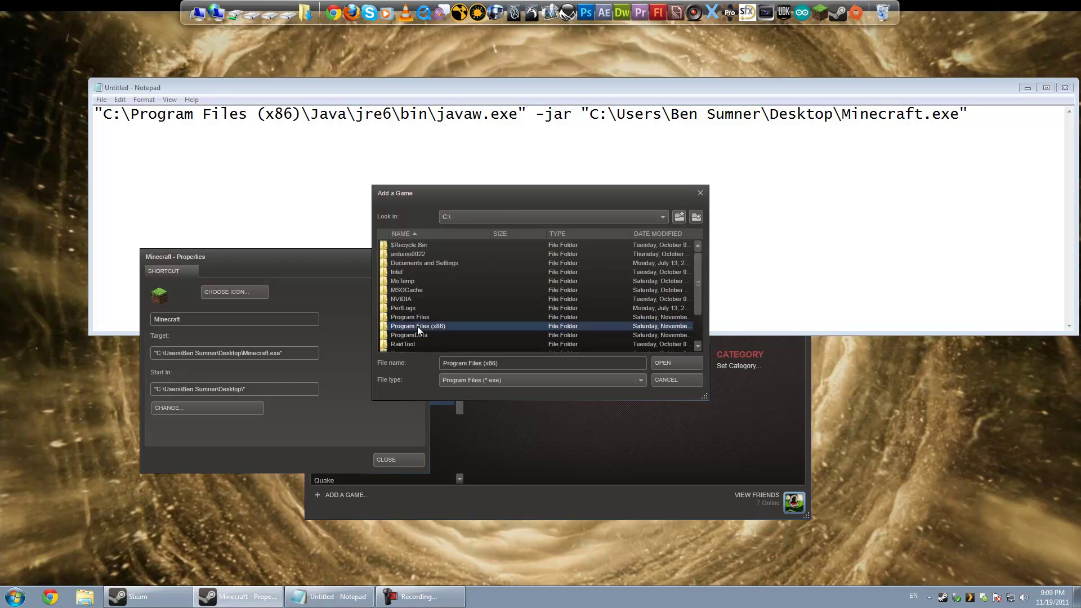
pyautogui.click(422, 318)
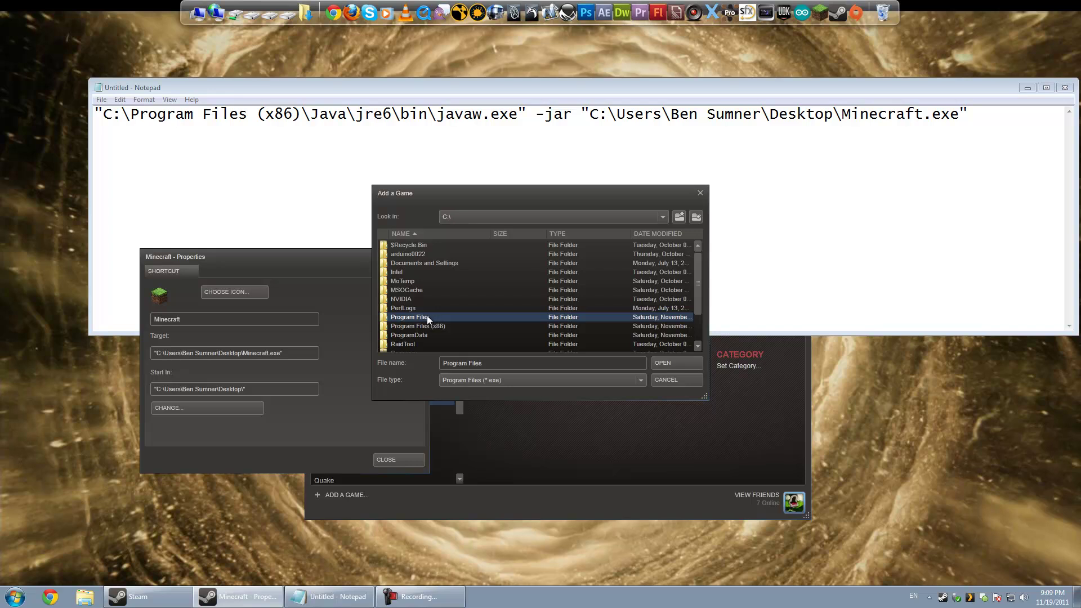
pyautogui.doubleClick(432, 326)
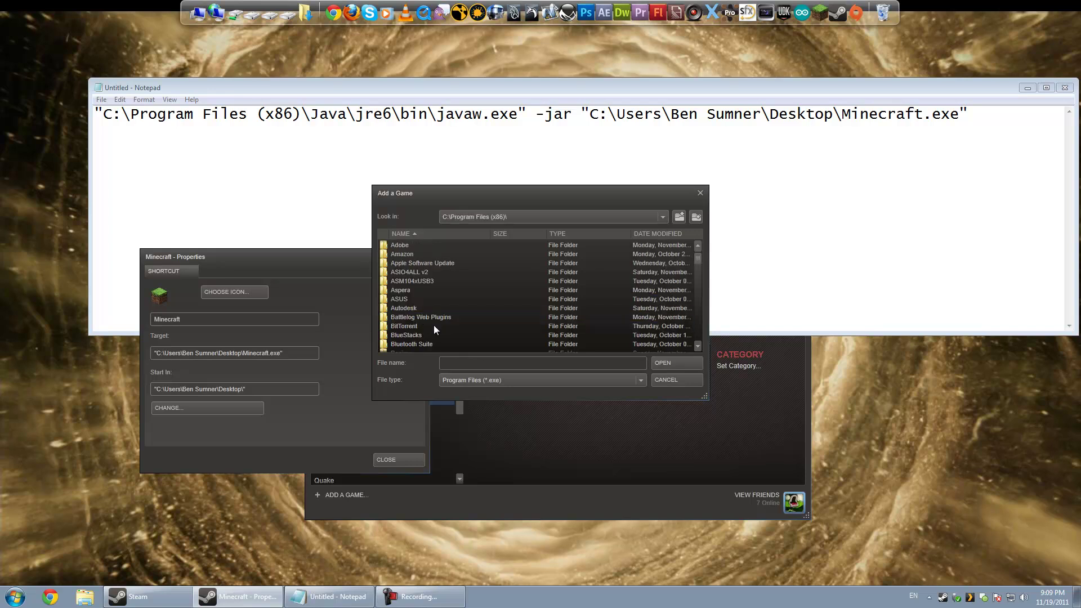
pyautogui.scroll(-1, 437, 316)
pyautogui.scroll(-1, 438, 316)
pyautogui.doubleClick(397, 308)
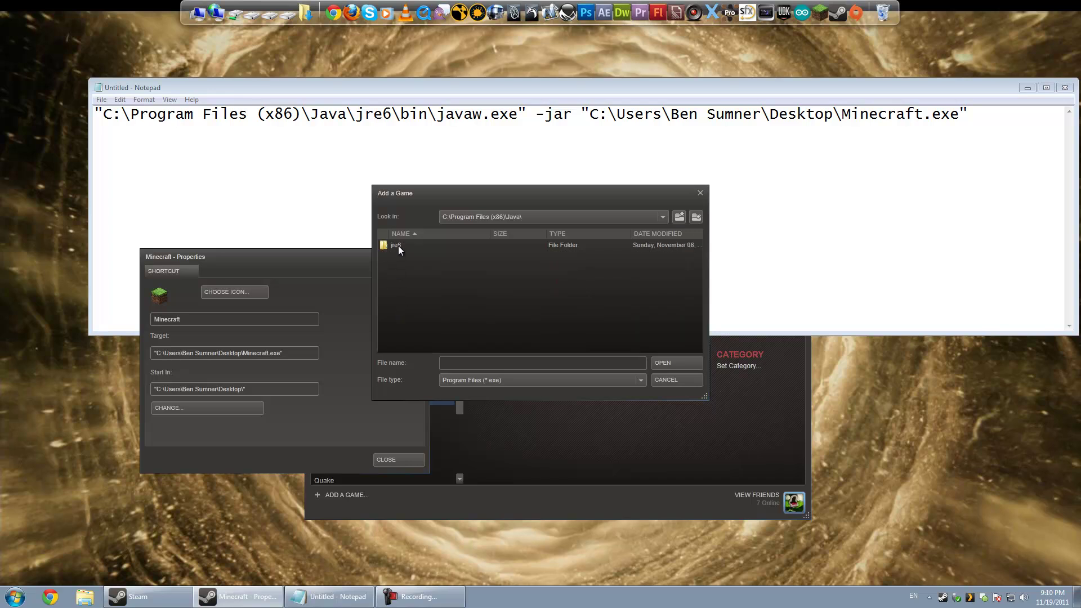
pyautogui.click(400, 248)
pyautogui.doubleClick(402, 245)
pyautogui.doubleClick(398, 247)
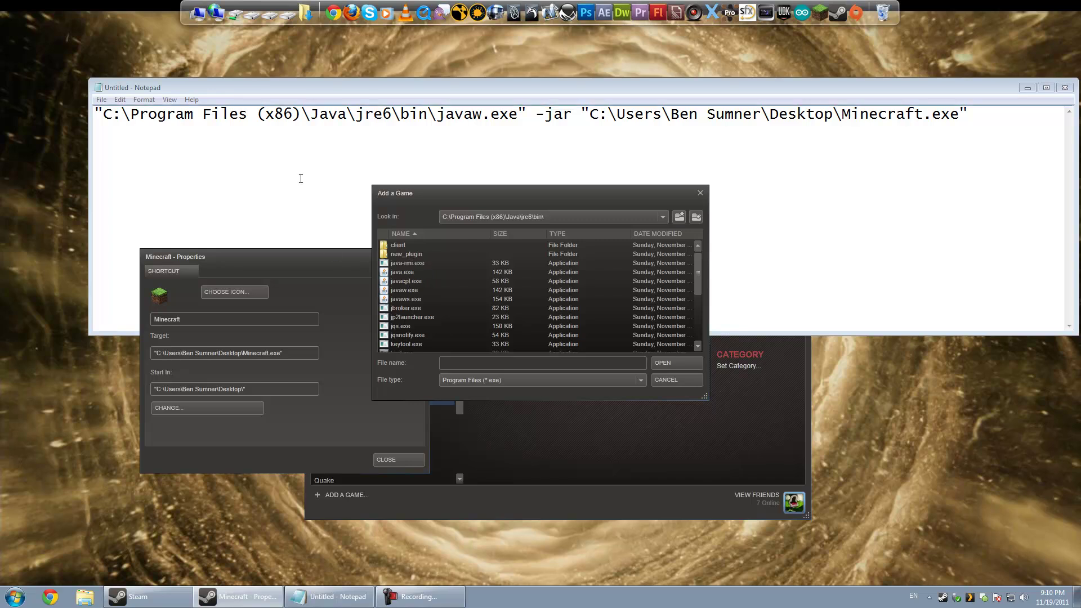
pyautogui.click(400, 273)
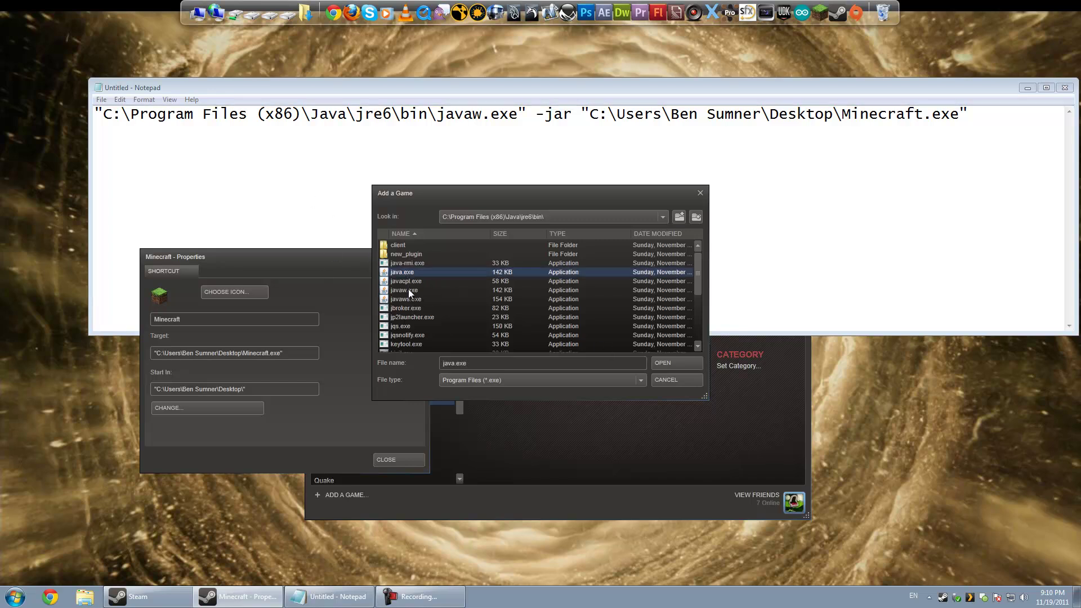
pyautogui.click(409, 291)
# Set javaw.exe as the target and paste the Desktop Minecraft.exe path into the quotes.
pyautogui.click(678, 364)
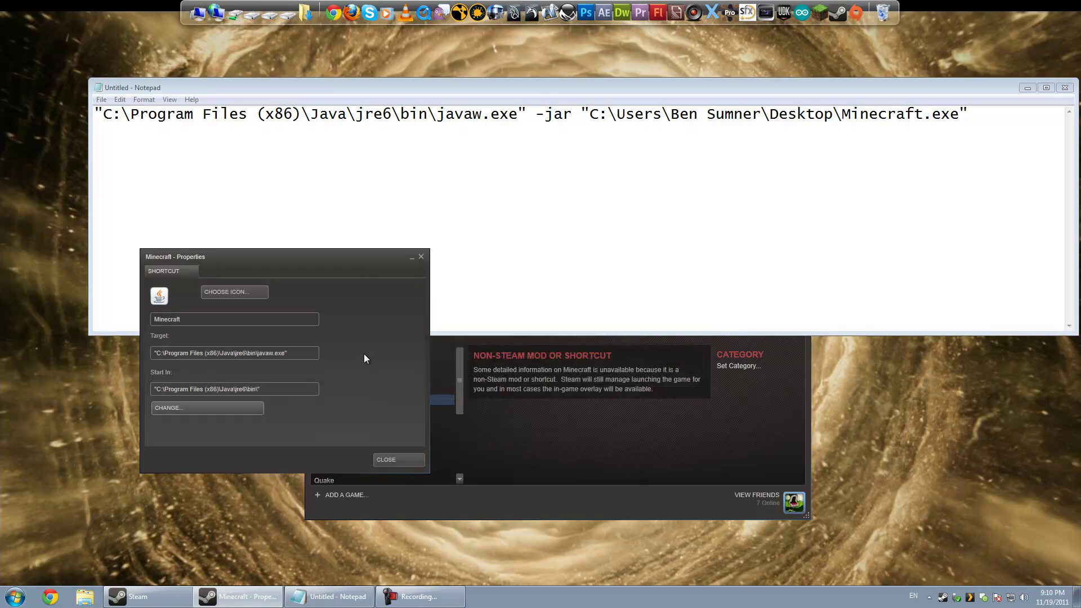
pyautogui.moveTo(289, 354); pyautogui.dragTo(103, 347)
pyautogui.click(299, 352)
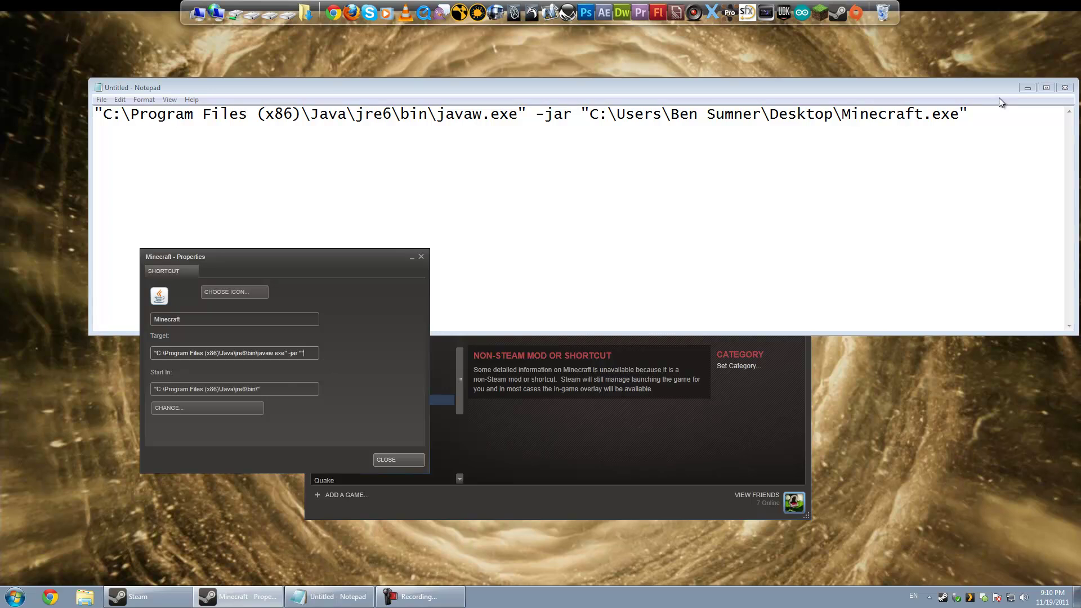
pyautogui.moveTo(963, 115); pyautogui.dragTo(591, 125)
pyautogui.hotkey('ctrl', 'c')
pyautogui.click(339, 429)
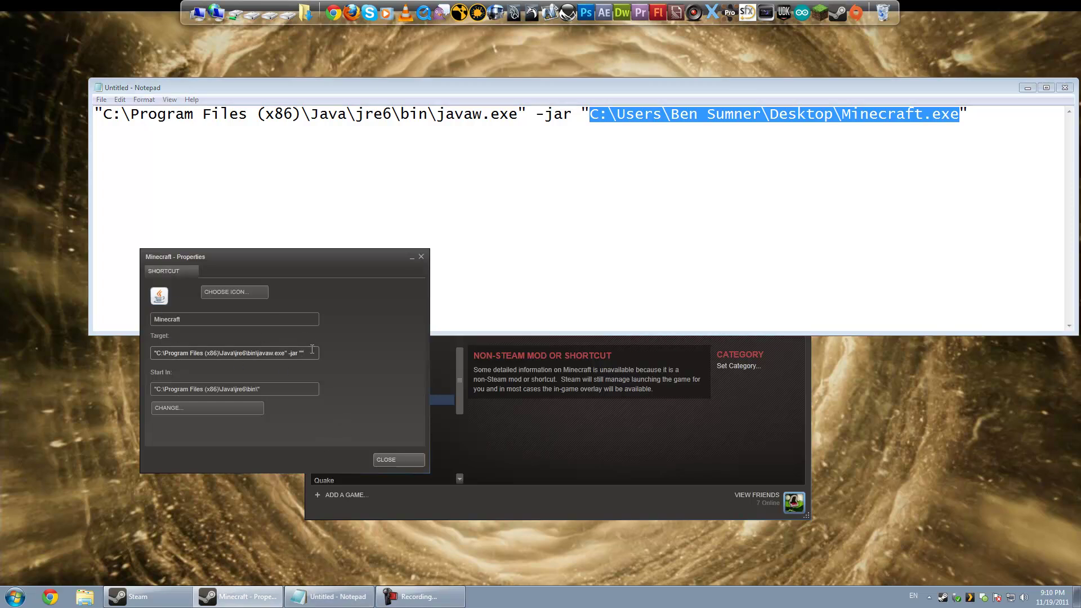
pyautogui.moveTo(311, 351); pyautogui.dragTo(148, 354)
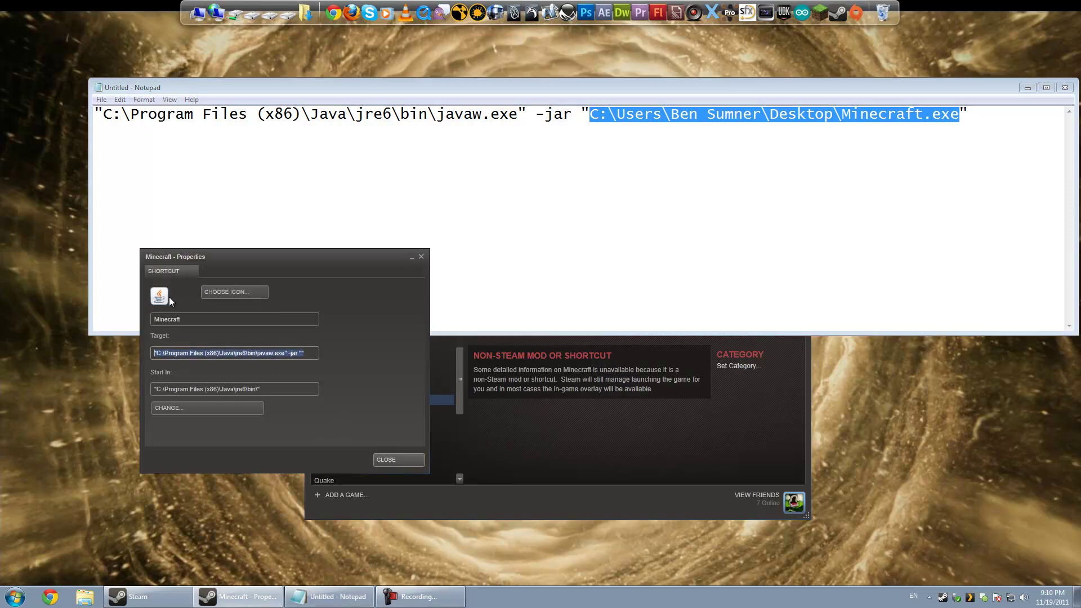
pyautogui.click(302, 353)
pyautogui.hotkey('ctrl', 'v')
# Review the Target text and clear the Start In folder.
pyautogui.moveTo(272, 356); pyautogui.dragTo(151, 353)
pyautogui.click(189, 353)
pyautogui.press('End')
pyautogui.hotkey('ctrl', 'a')
pyautogui.hotkey('ctrl', 'c')
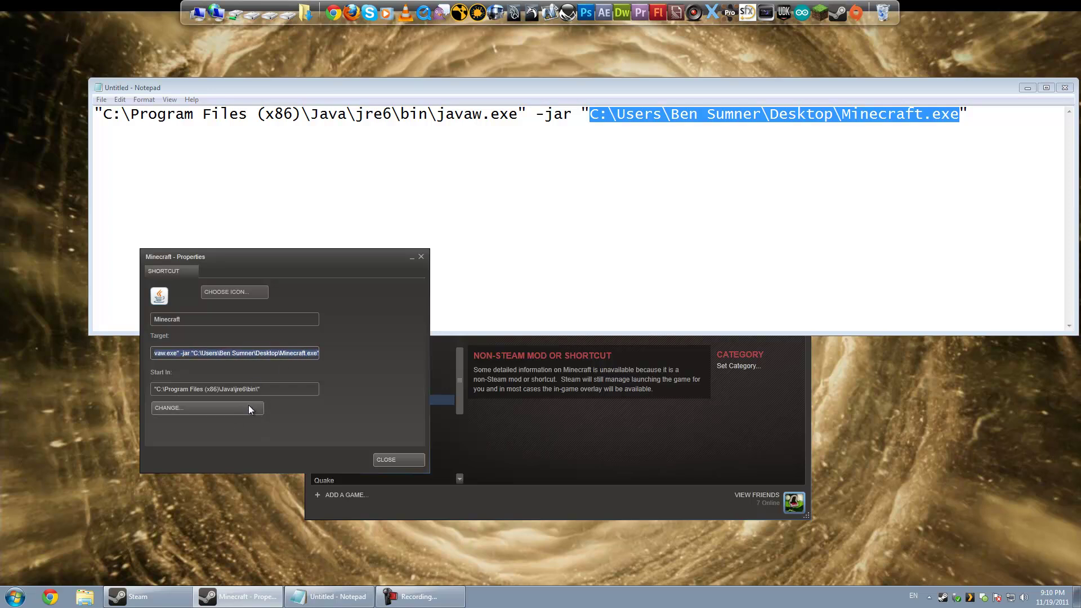
pyautogui.click(159, 388)
pyautogui.hotkey('ctrl', 'a')
pyautogui.press('BackSpace')
# Browse from the root of C: through Users to the user's Desktop folder.
pyautogui.click(173, 410)
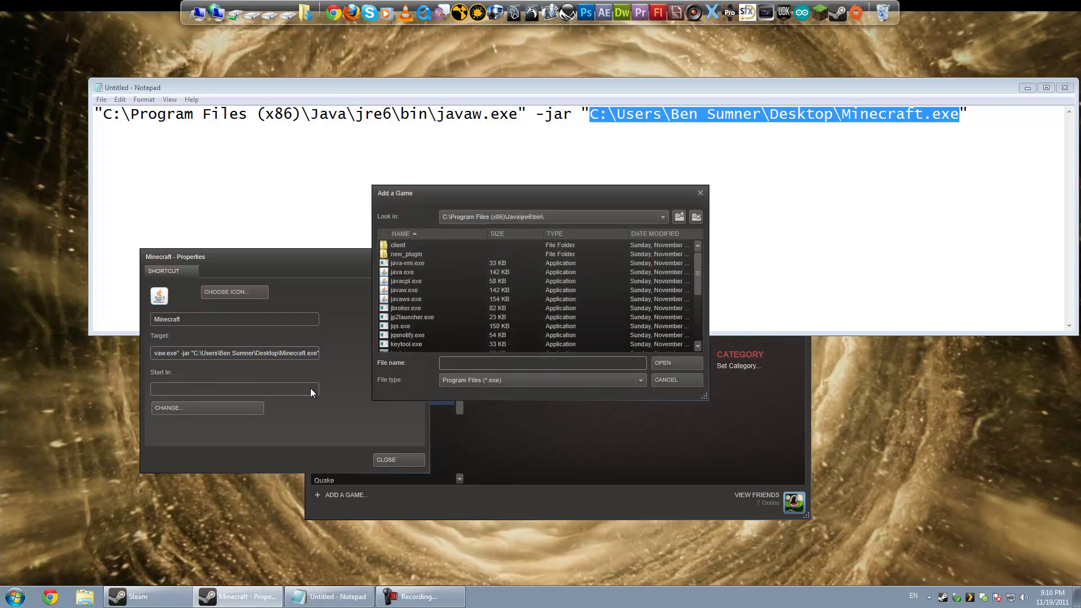
pyautogui.click(679, 216)
pyautogui.click(679, 216)
pyautogui.click(679, 217)
pyautogui.click(679, 216)
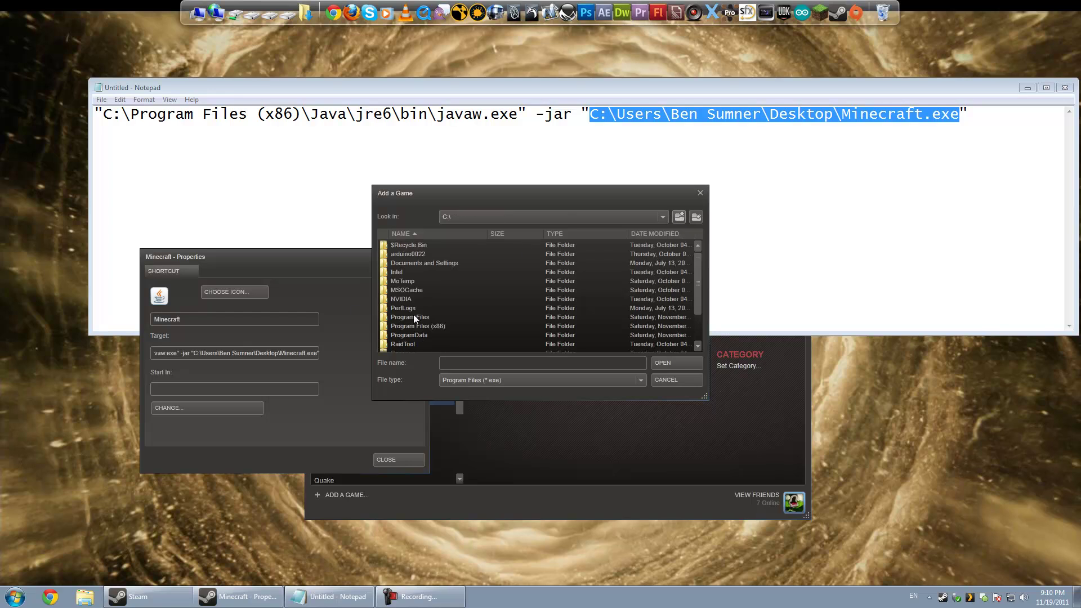
pyautogui.scroll(-2, 414, 314)
pyautogui.doubleClick(398, 337)
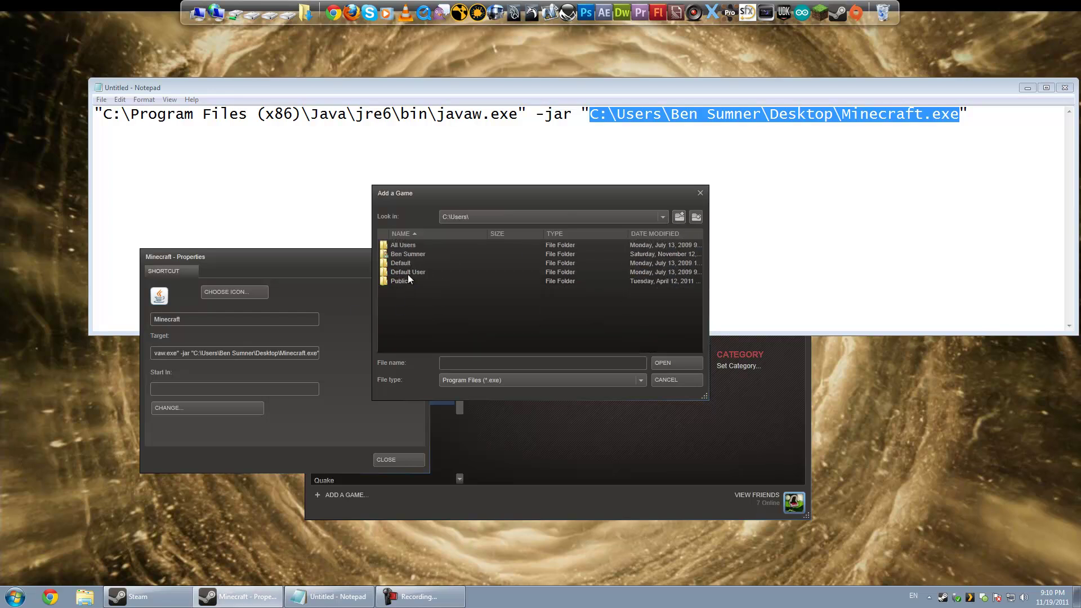
pyautogui.doubleClick(407, 254)
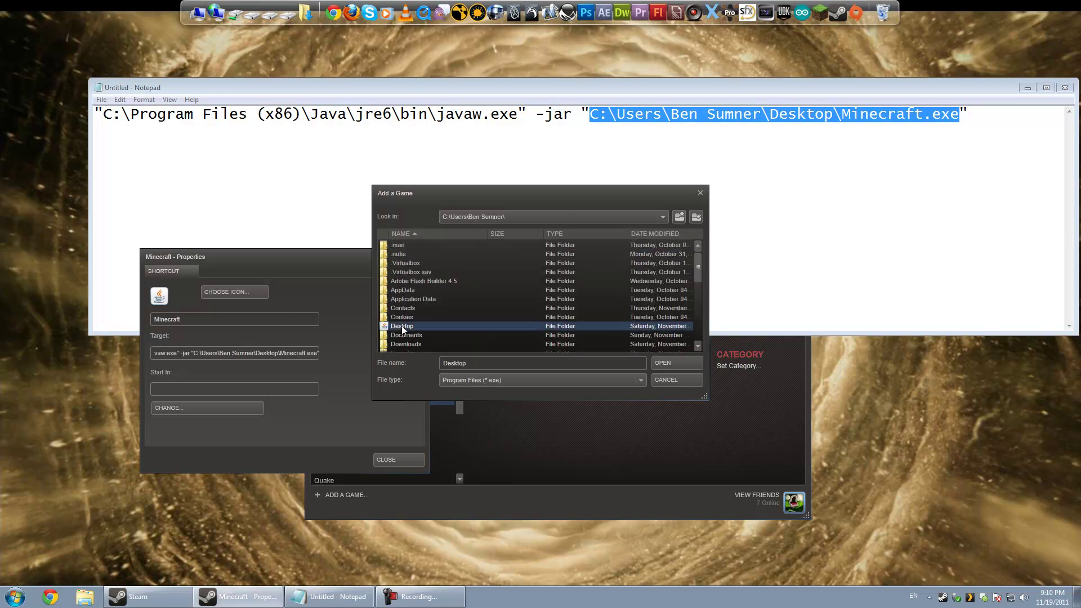
pyautogui.doubleClick(401, 326)
# Choose Minecraft.exe on the Desktop, then select the whole Target text.
pyautogui.scroll(-5, 401, 326)
pyautogui.click(414, 330)
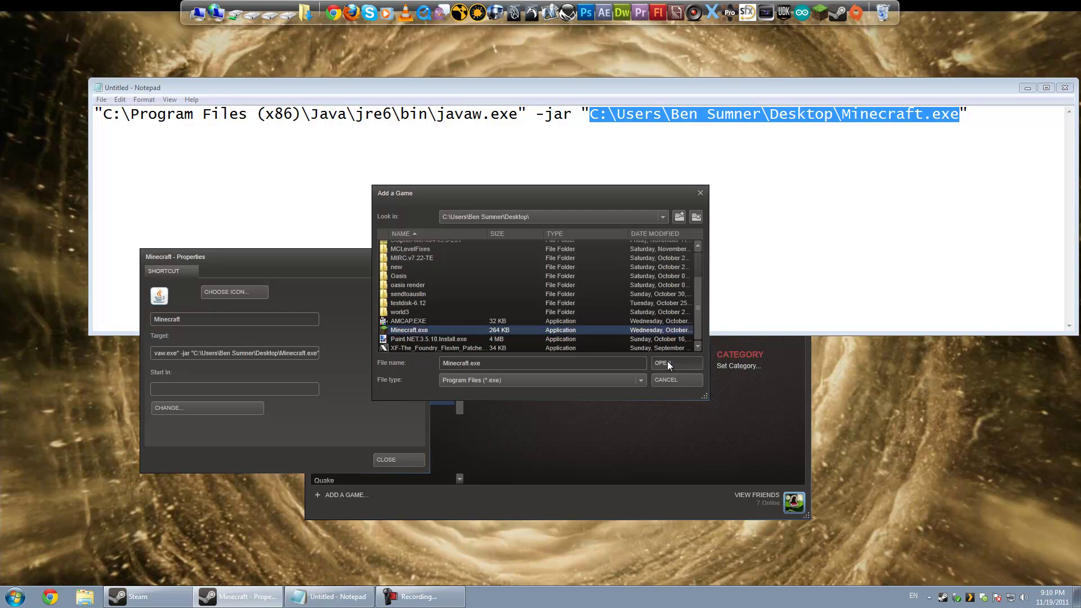
pyautogui.click(676, 363)
pyautogui.moveTo(274, 353); pyautogui.dragTo(99, 351)
pyautogui.press('End')
pyautogui.hotkey('ctrl', 'a')
# Paste the javaw.exe -jar command line into Target and check the name and Start In.
pyautogui.hotkey('ctrl', 'v')
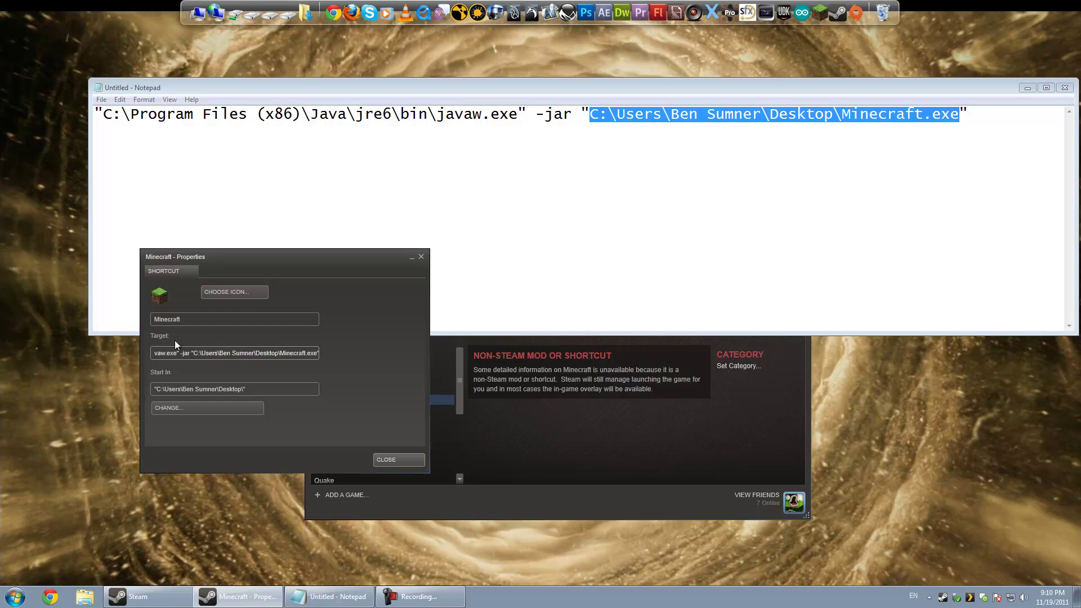
pyautogui.moveTo(277, 356); pyautogui.dragTo(127, 354)
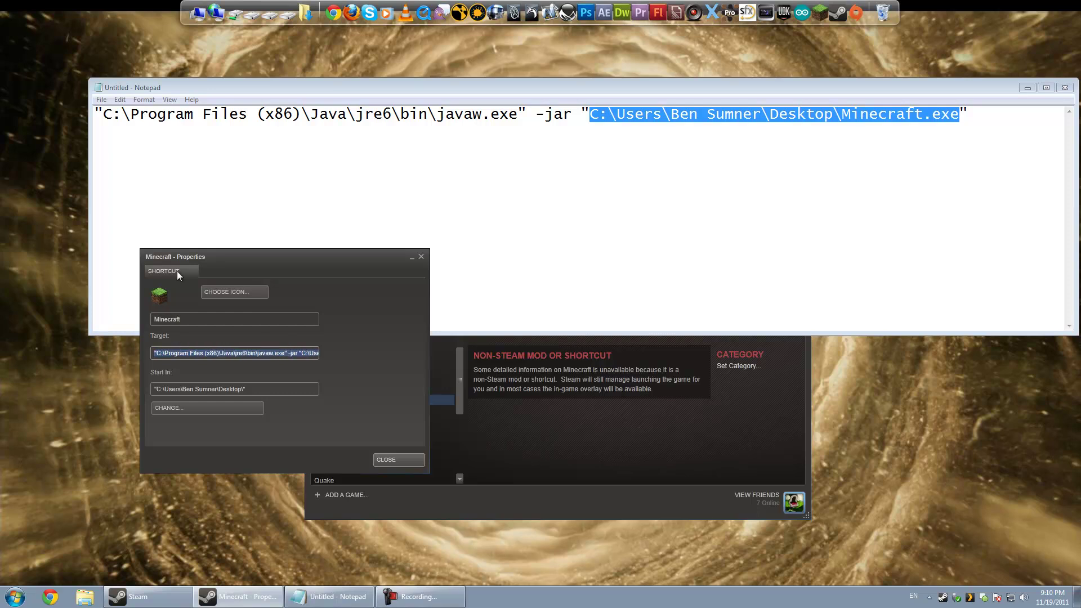
pyautogui.moveTo(233, 257); pyautogui.dragTo(212, 153)
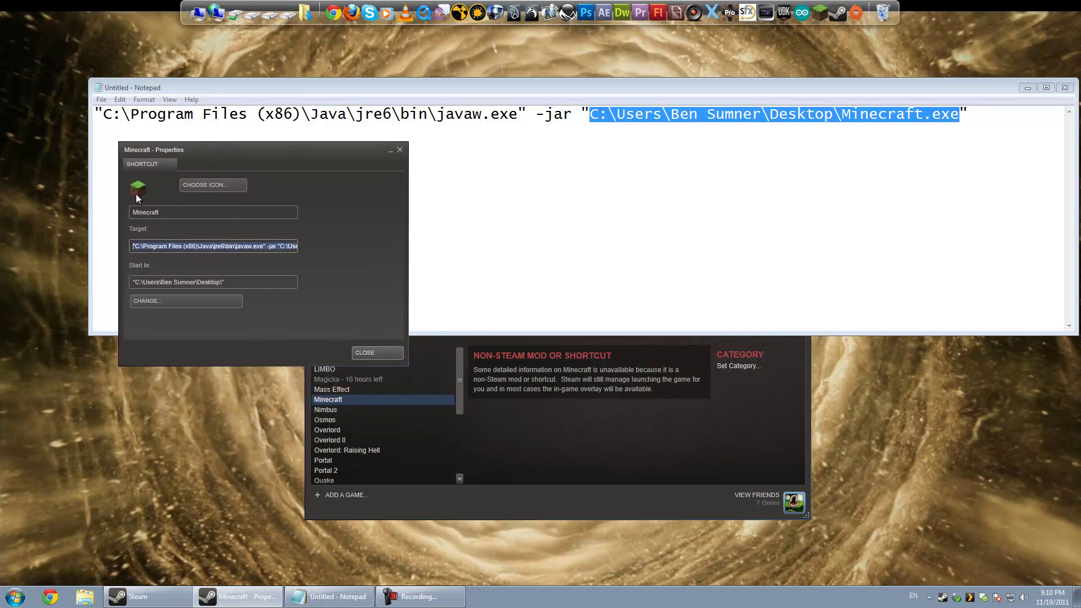
pyautogui.doubleClick(166, 212)
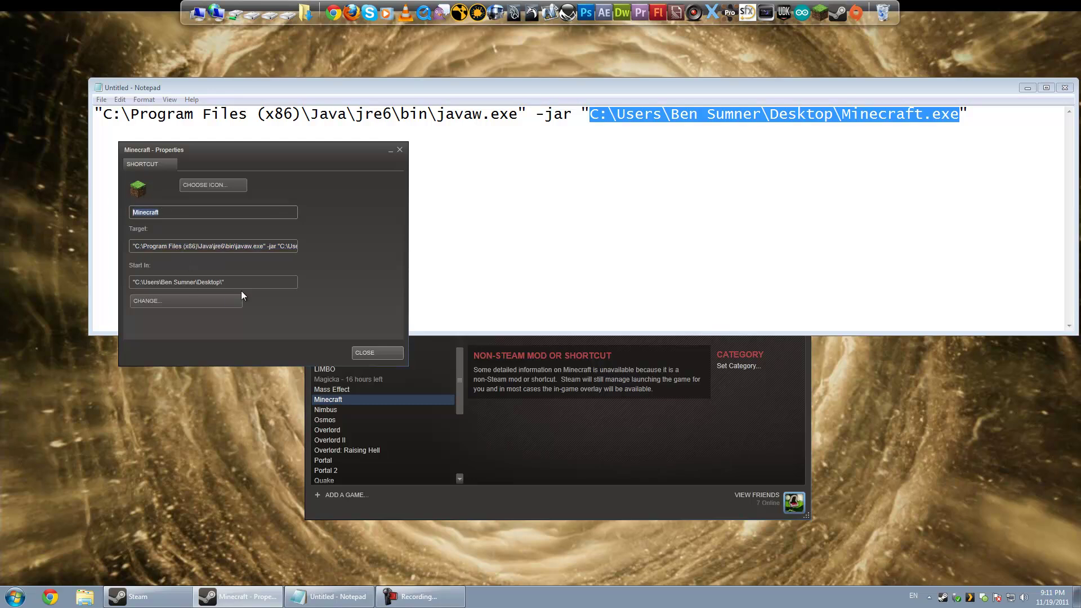
pyautogui.moveTo(237, 282); pyautogui.dragTo(127, 273)
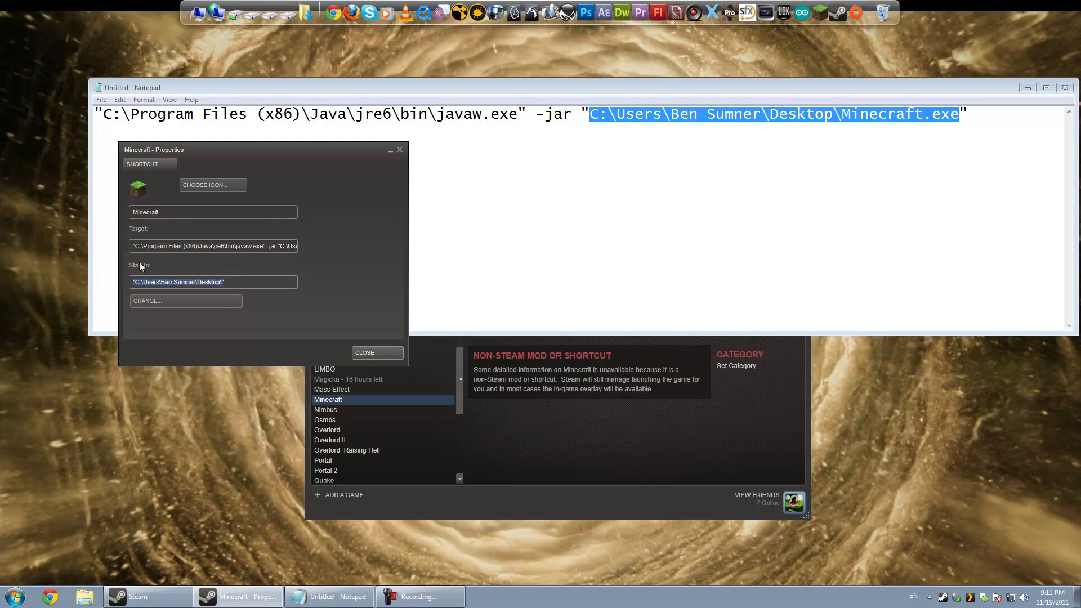
# Rewrite the Minecraft.exe part of the target without the stray quote.
pyautogui.moveTo(139, 246); pyautogui.dragTo(304, 251)
pyautogui.click(289, 249)
pyautogui.moveTo(145, 247); pyautogui.dragTo(94, 245)
pyautogui.click(134, 247)
pyautogui.hotkey('ctrl', 'a')
pyautogui.click(181, 246)
pyautogui.moveTo(204, 245); pyautogui.dragTo(309, 250)
pyautogui.write('C:\\Users\\Ben Sumner\\Desktop\\Minecraft.exe')
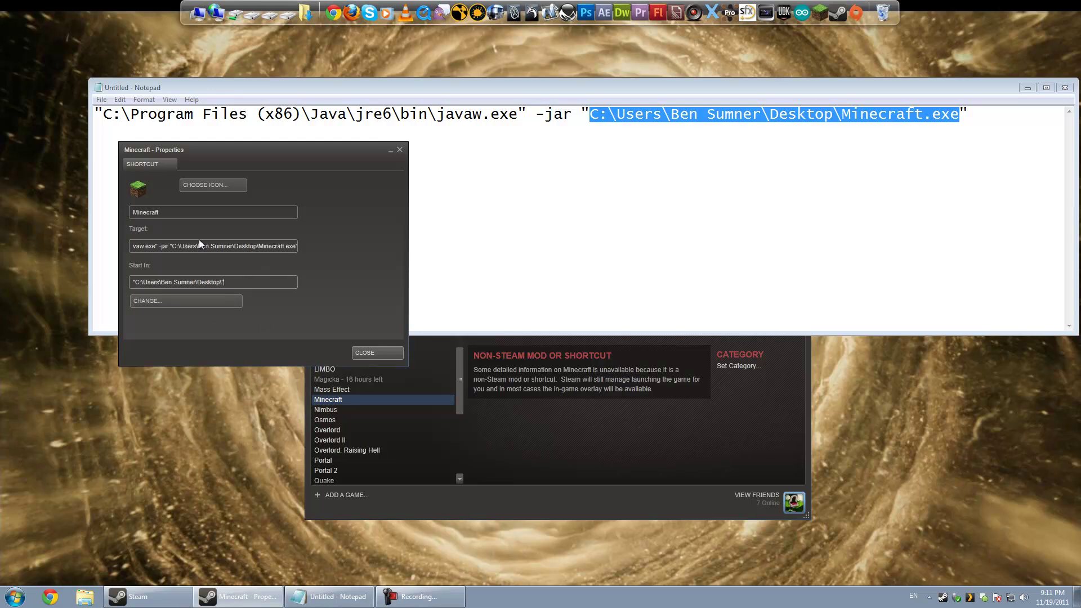
pyautogui.moveTo(198, 242); pyautogui.dragTo(120, 242)
# Close Properties, launch Minecraft from Steam, log in, and toggle the Shift+Tab overlay.
pyautogui.click(363, 352)
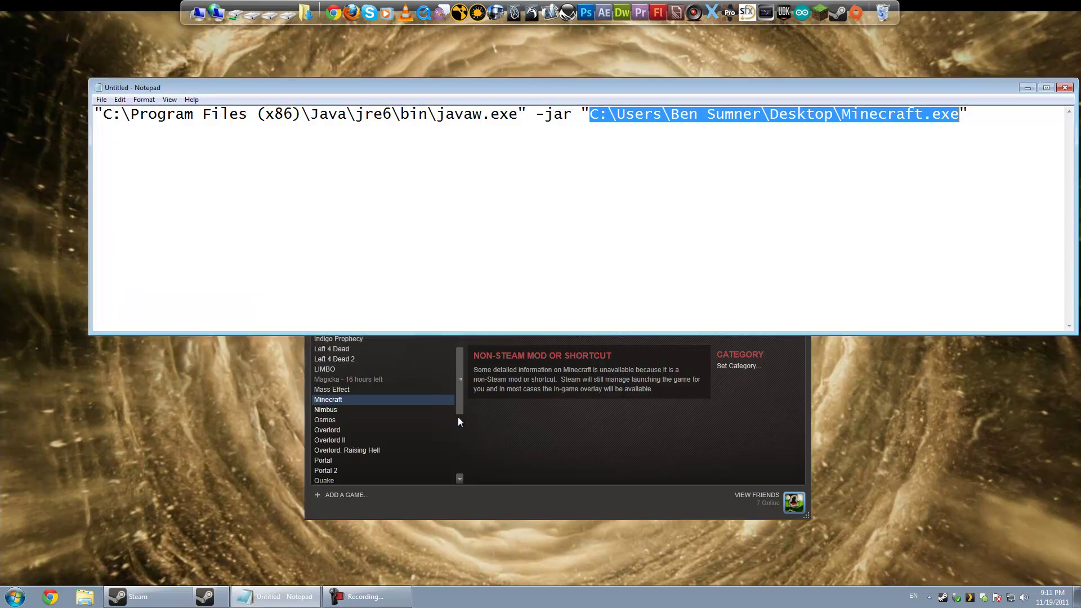
pyautogui.click(336, 400)
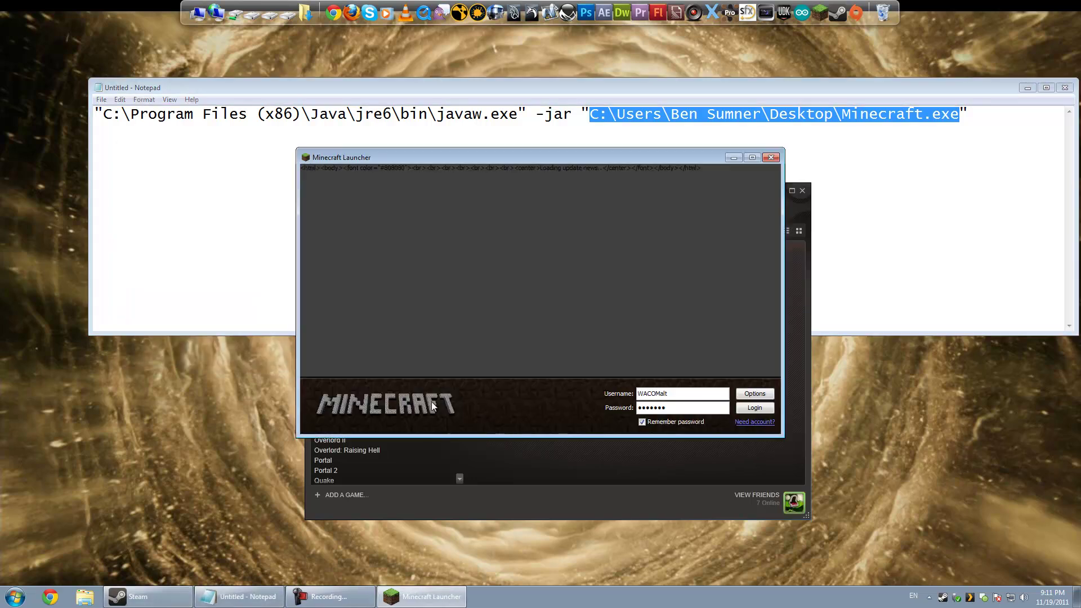
pyautogui.click(755, 408)
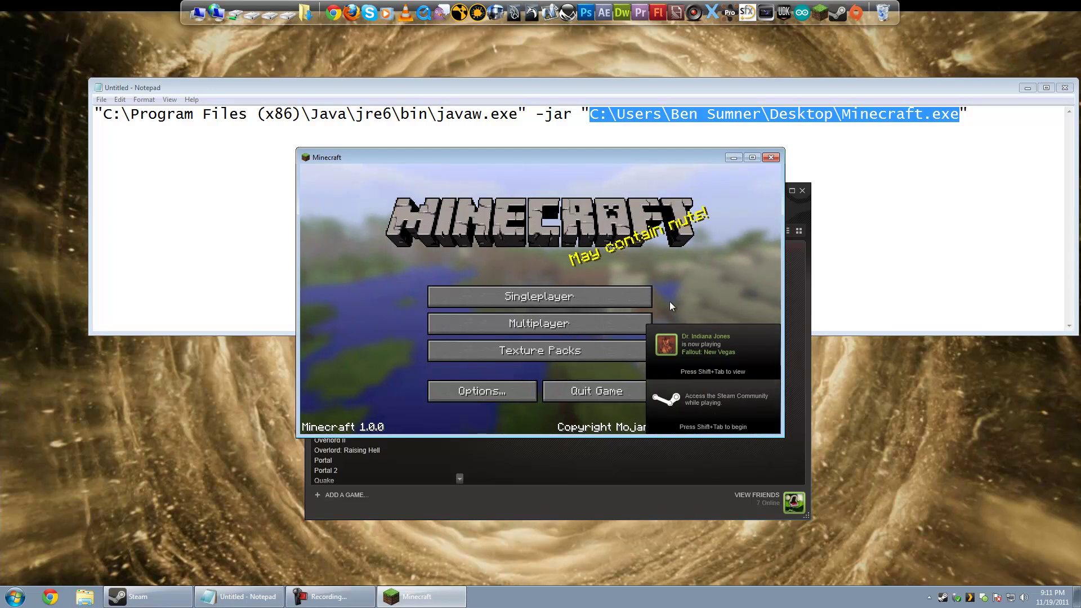
pyautogui.hotkey('shift', 'Tab')
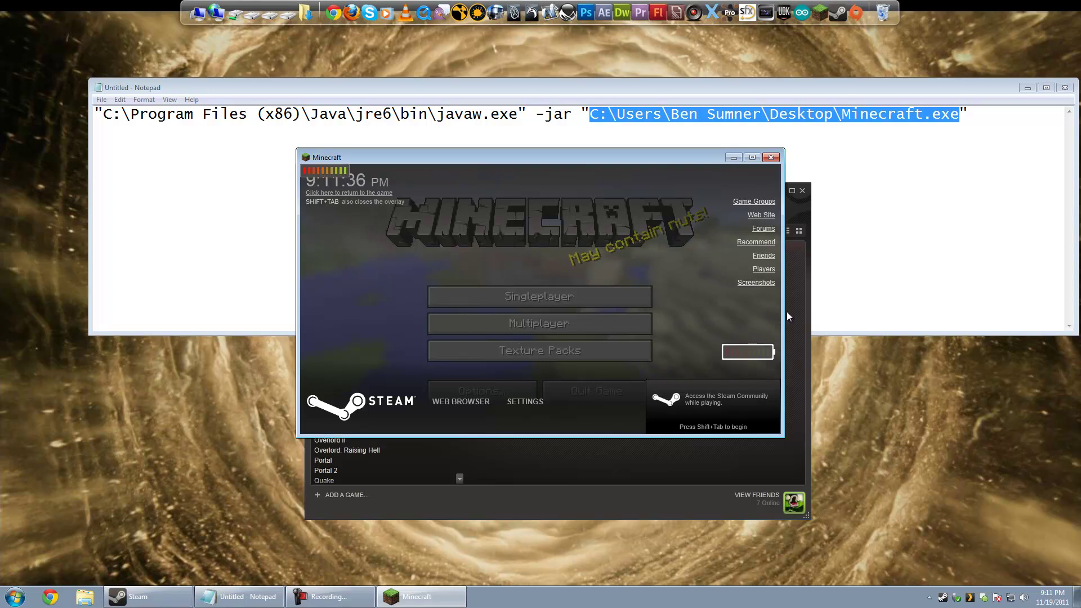
pyautogui.hotkey('shift', 'Tab')
pyautogui.hotkey('shift', 'Tab')
pyautogui.hotkey('shift', 'Tab')
pyautogui.hotkey('shift', 'Tab')
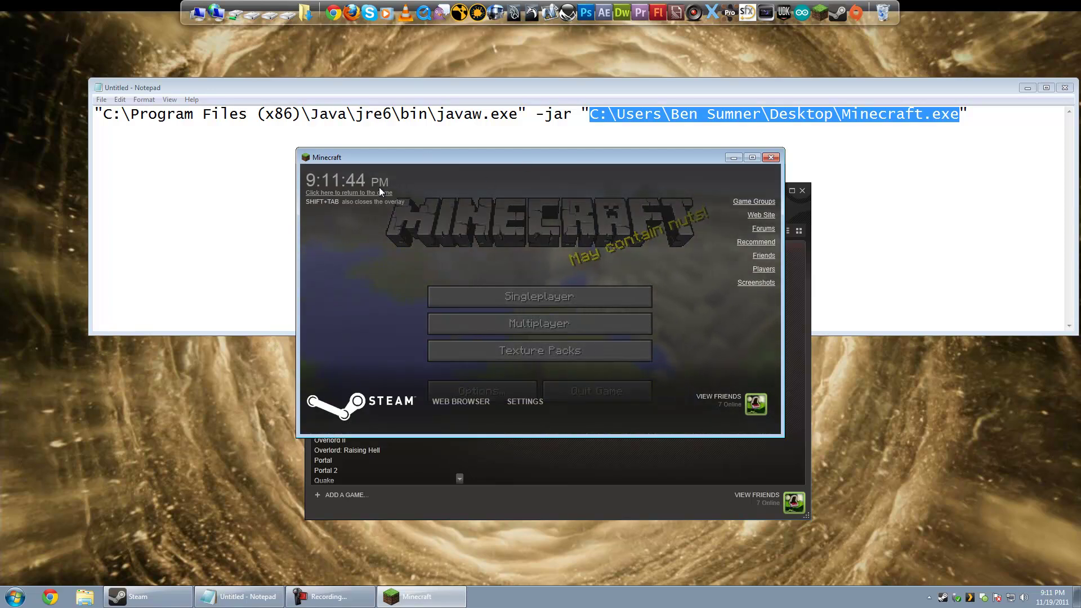
# Close the Steam overlay, join the first saved multiplayer server, and toggle the overlay briefly.
pyautogui.hotkey('shift', 'Tab')
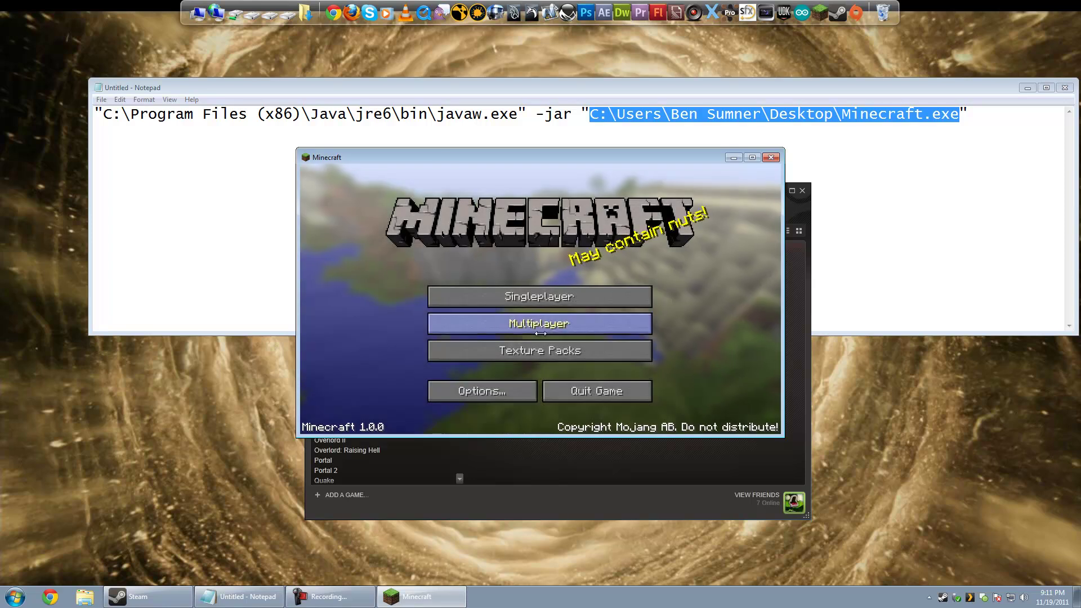
pyautogui.click(504, 329)
pyautogui.click(503, 276)
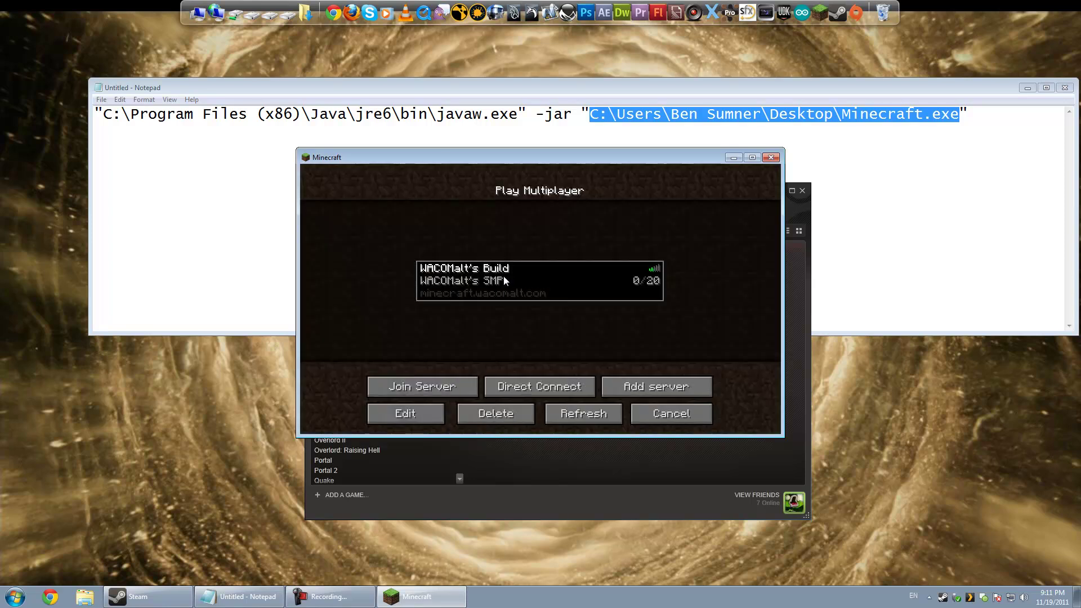
pyautogui.doubleClick(504, 276)
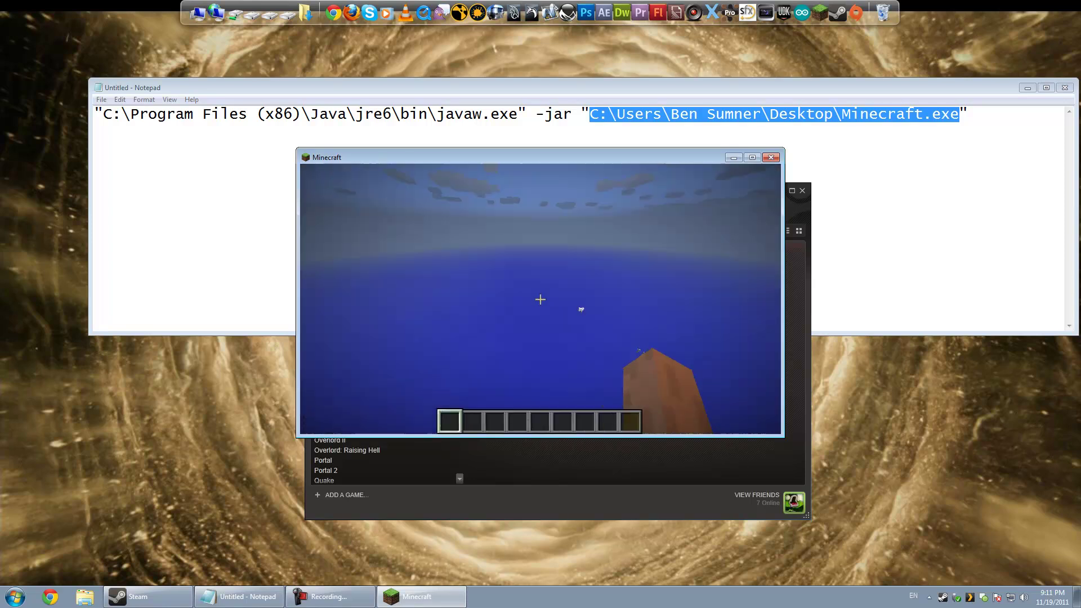
pyautogui.hotkey('shift', 'Tab')
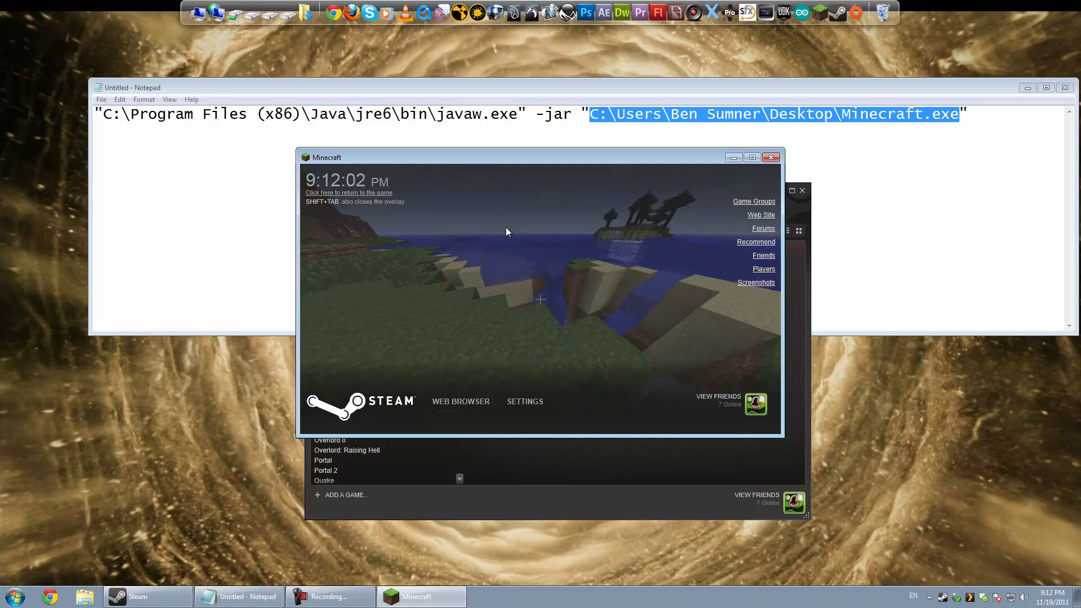
pyautogui.hotkey('shift', 'Tab')
# Swim through the water onto the grassy shore and walk toward the tower.
pyautogui.press('w')
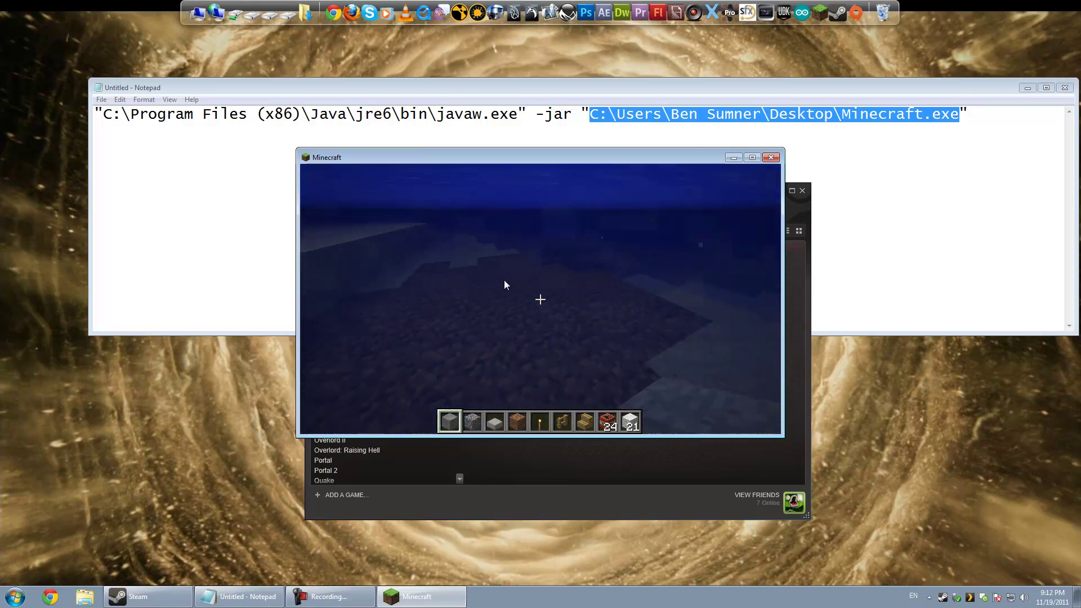
pyautogui.press('space')
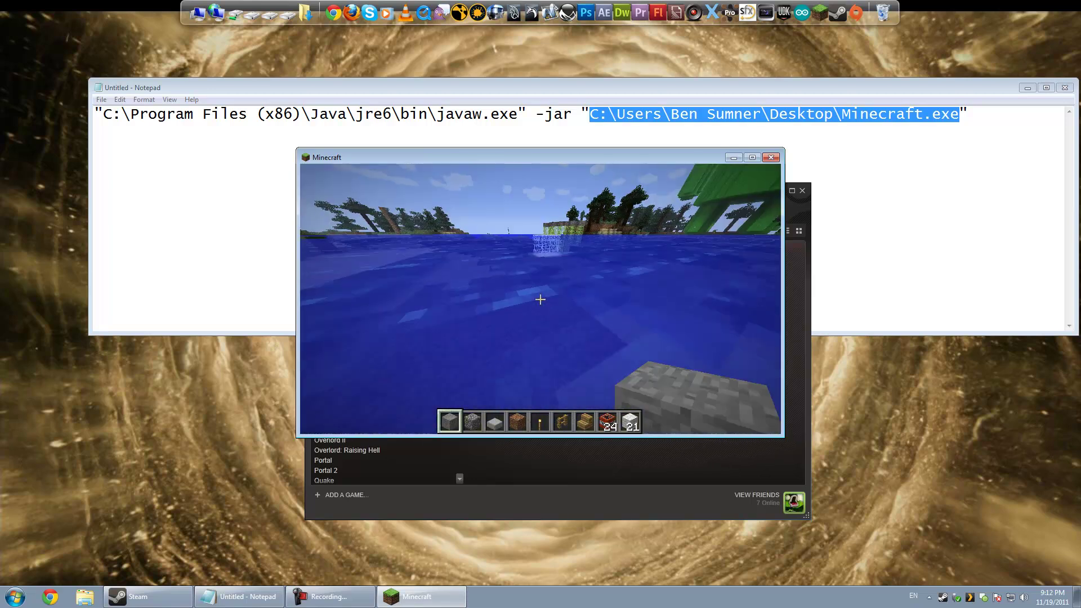
pyautogui.press('w')
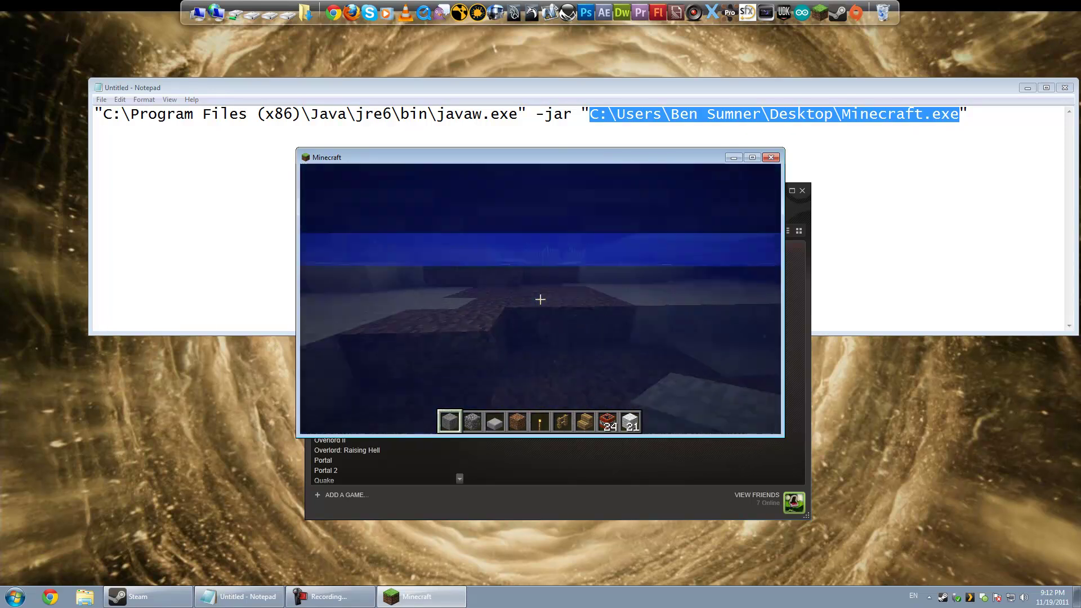
pyautogui.press('space')
pyautogui.press('w')
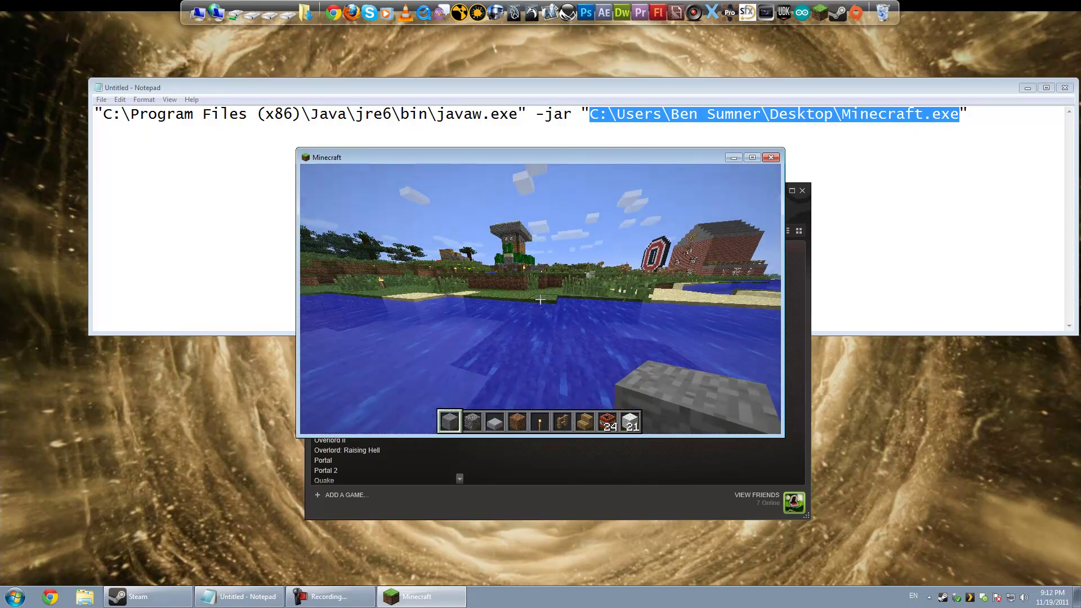
pyautogui.press('w')
pyautogui.press('w')
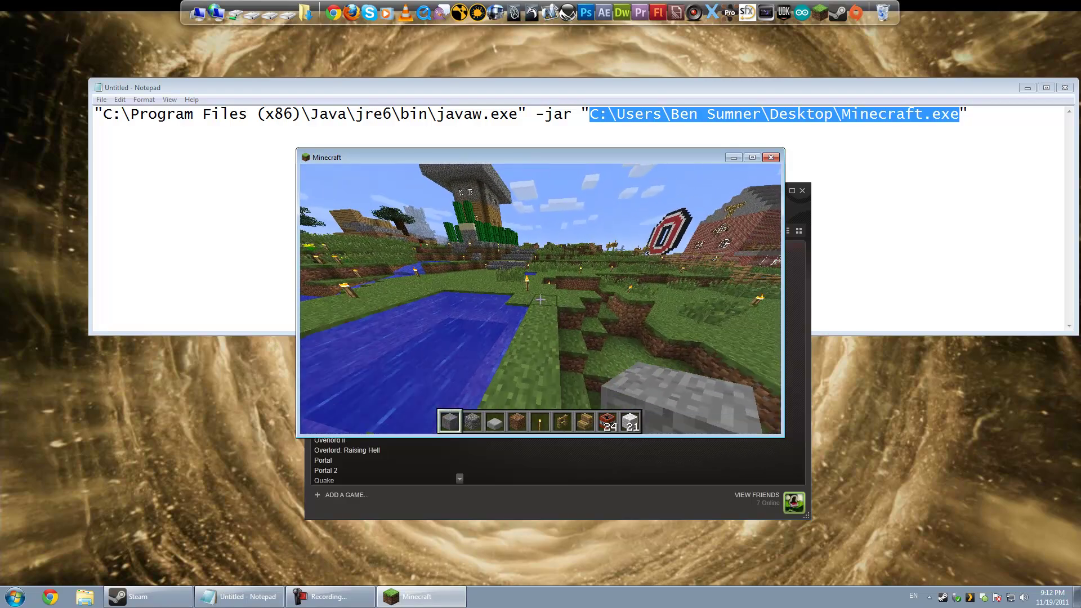
pyautogui.press('w')
# Pause Minecraft, move its window down-right, and bring Steam's library to the front on the left.
pyautogui.press('Escape')
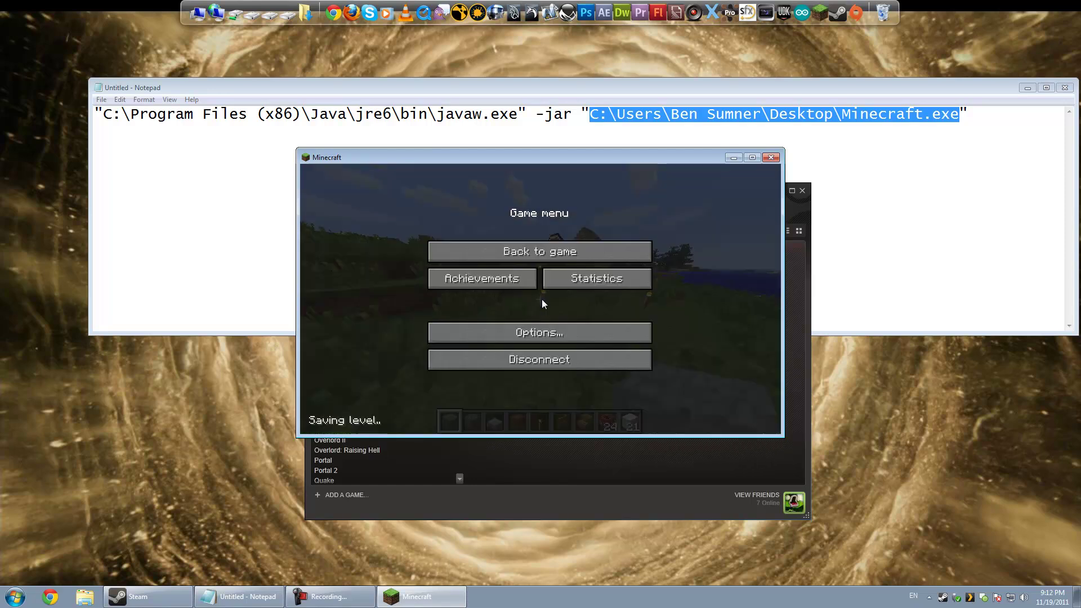
pyautogui.hotkey('shift', 'Tab')
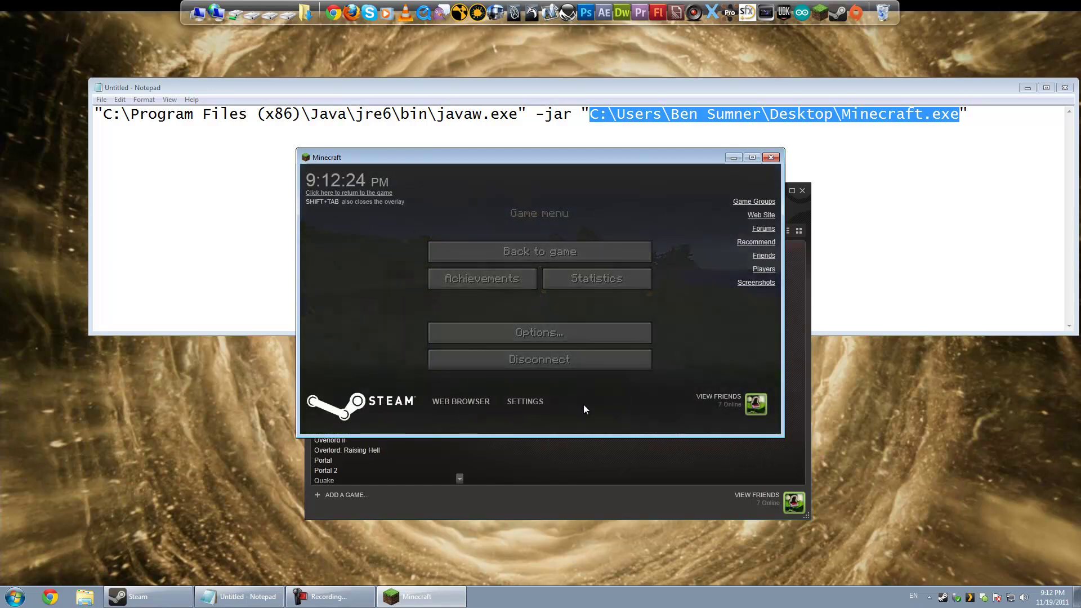
pyautogui.hotkey('shift', 'Tab')
pyautogui.moveTo(517, 157); pyautogui.dragTo(798, 248)
pyautogui.moveTo(489, 191); pyautogui.dragTo(282, 201)
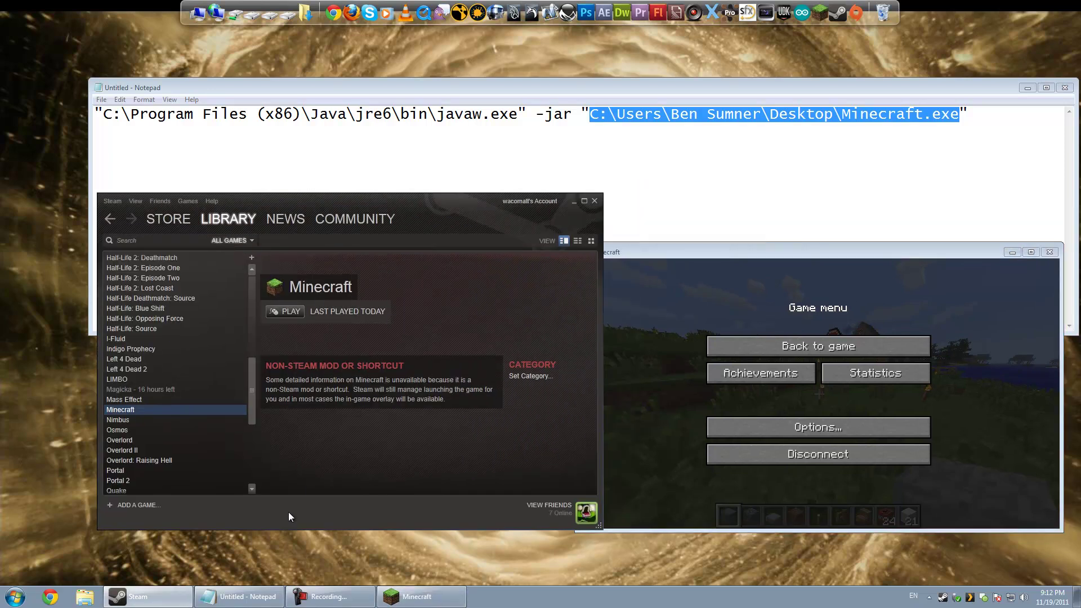